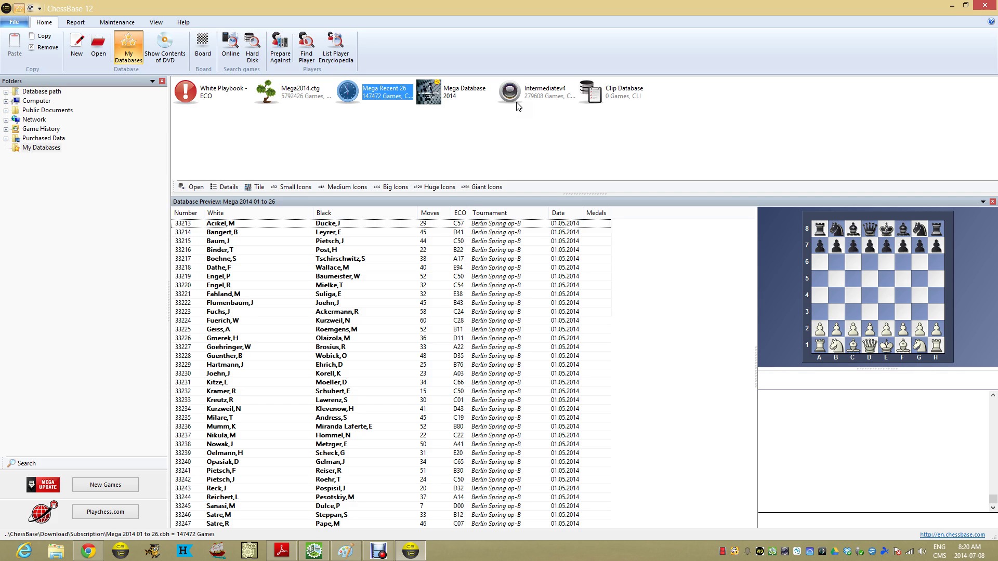
Step: View the list of games in the White Playbook - ECO database, and close it again
{"action": "left_click", "coordinate": [373, 111]}
{"action": "double_click", "coordinate": [201, 95]}
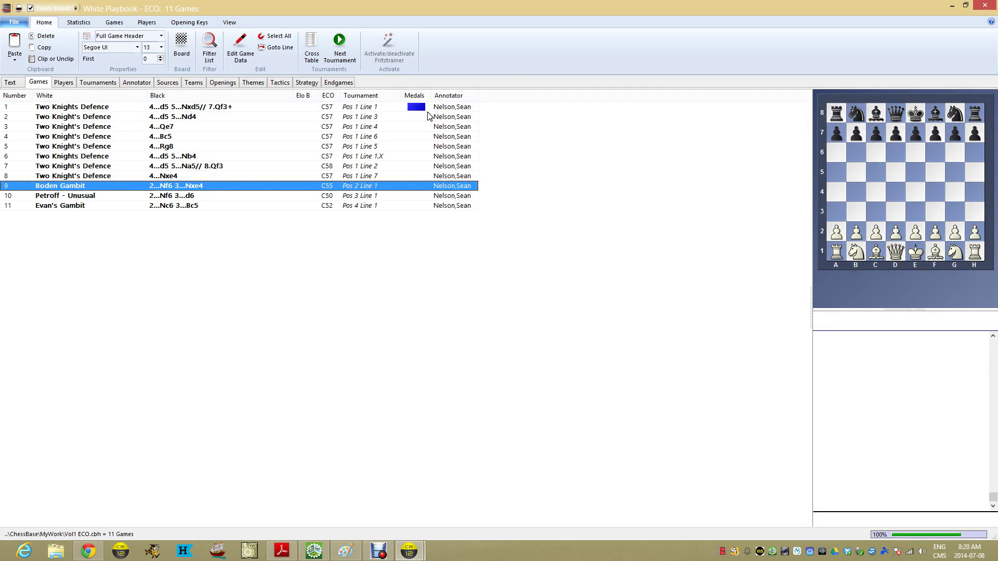
{"action": "left_click", "coordinate": [986, 5]}
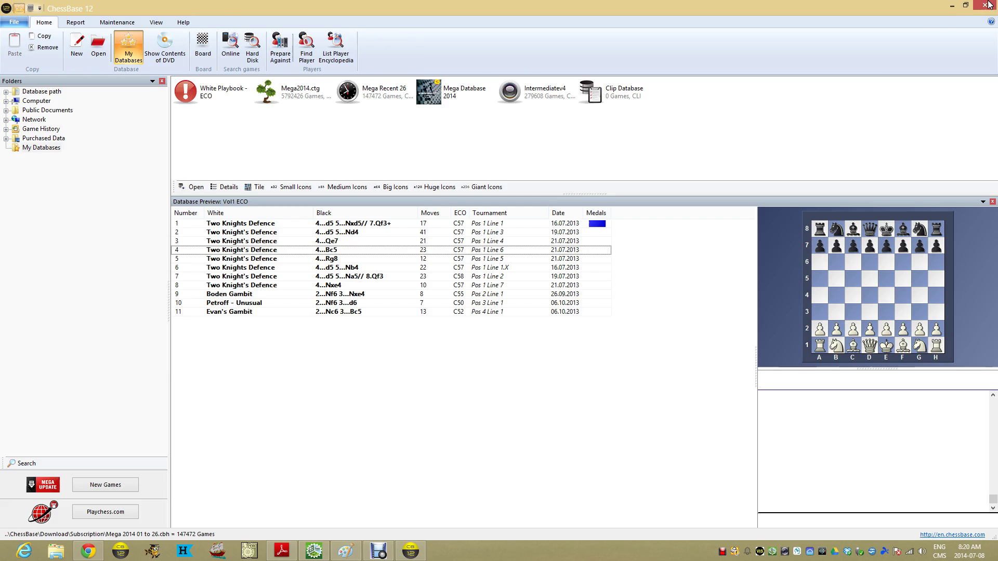
Step: Check in the properties of the White Playbook - ECO database that it is set as a Repertoire Database
{"action": "right_click", "coordinate": [210, 92]}
{"action": "left_click", "coordinate": [247, 217]}
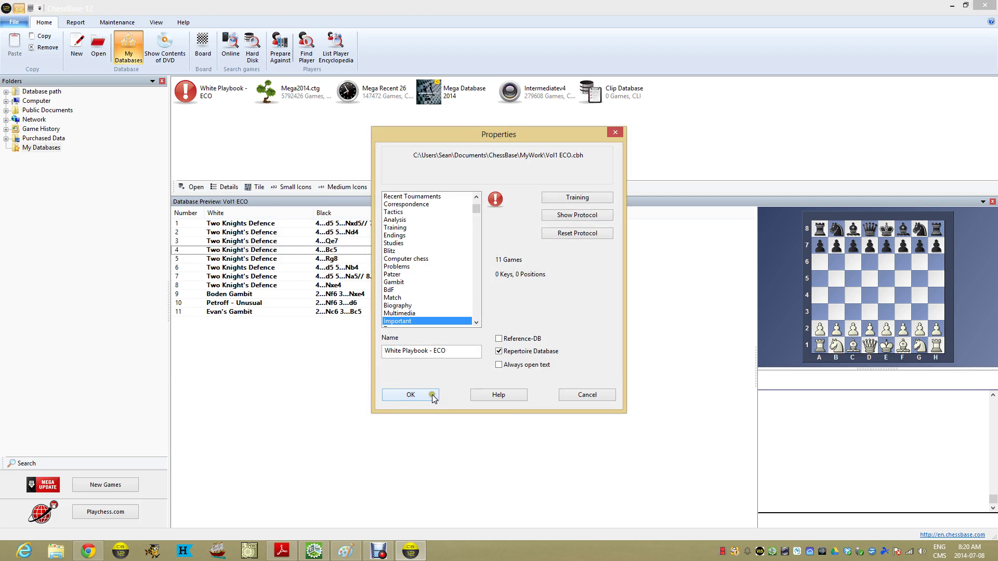
{"action": "left_click", "coordinate": [411, 395]}
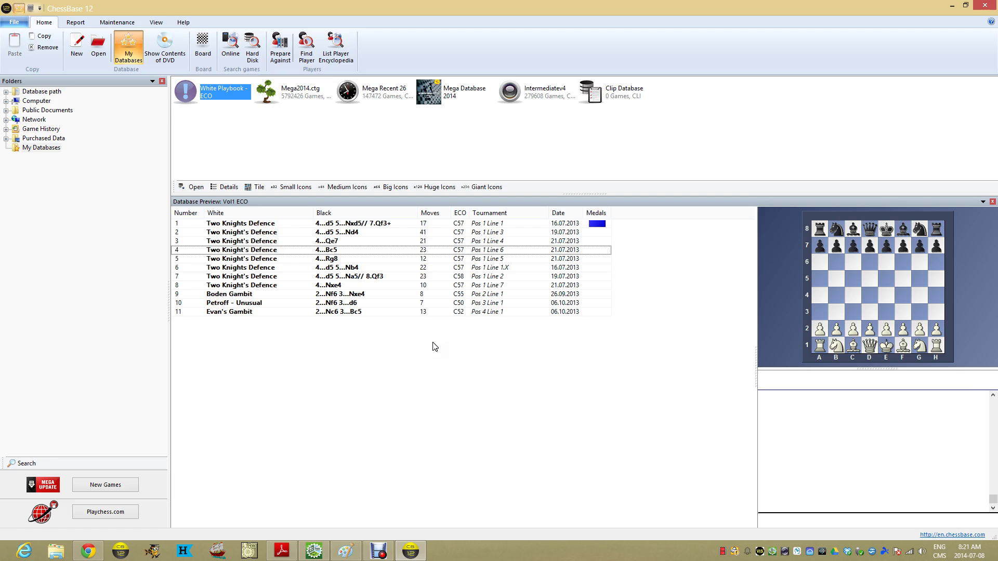
Step: Sort the Mega Recent 26 games by ECO code and preview several of the C57 games
{"action": "left_click", "coordinate": [366, 99]}
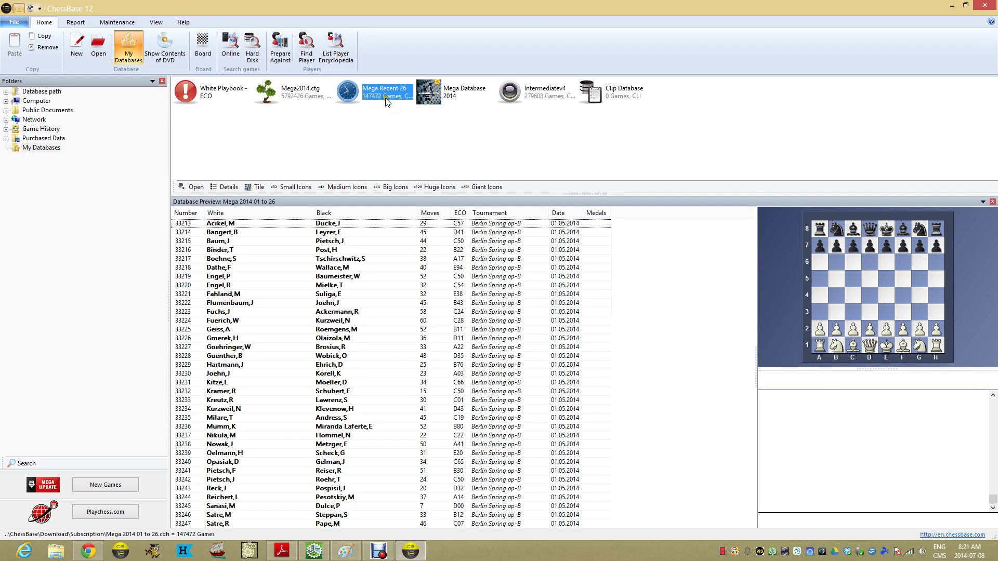
{"action": "left_click", "coordinate": [462, 214]}
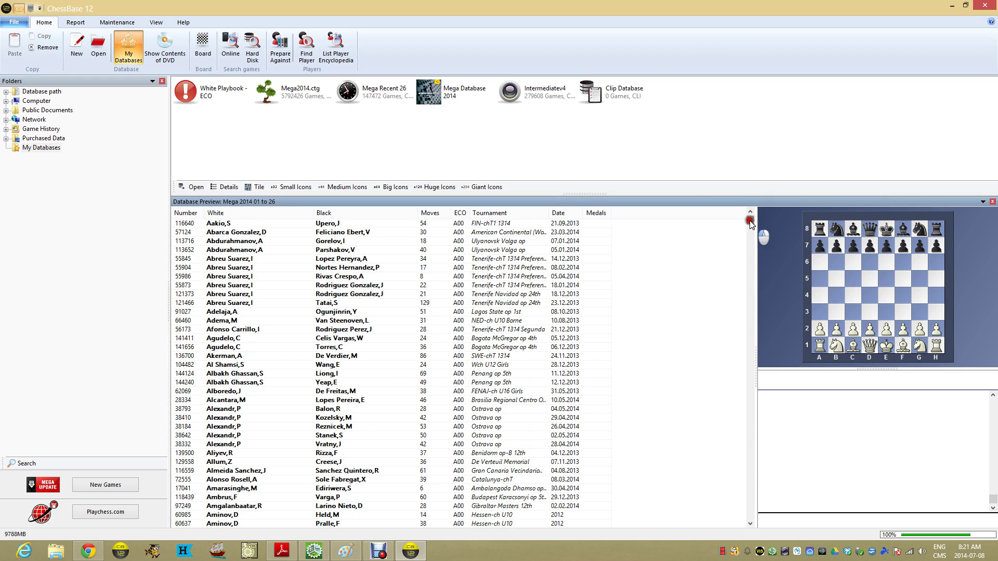
{"action": "left_click_drag", "start_coordinate": [746, 223], "coordinate": [757, 426]}
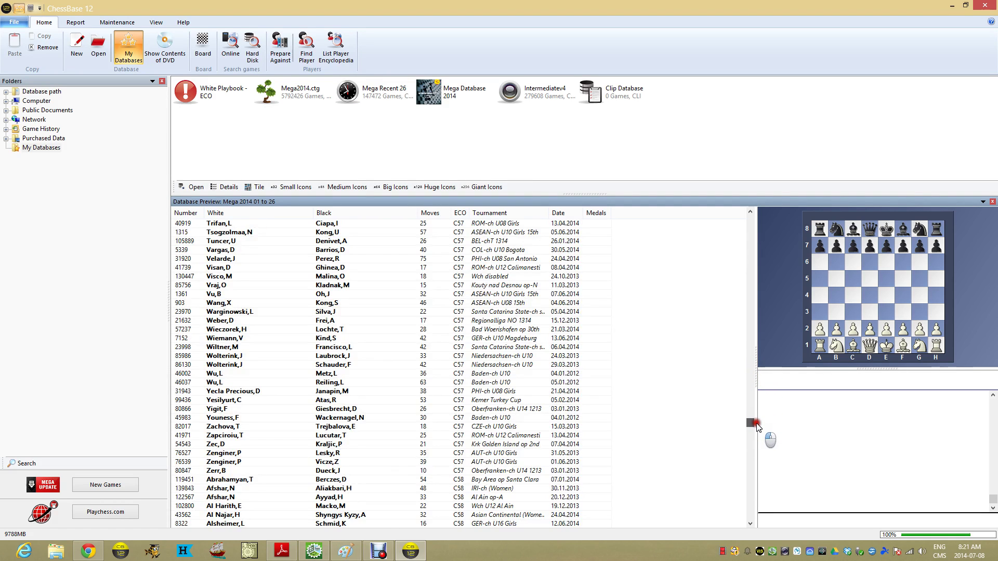
{"action": "left_click", "coordinate": [472, 259]}
{"action": "scroll", "coordinate": [472, 260], "scroll_direction": "up", "scroll_amount": 20}
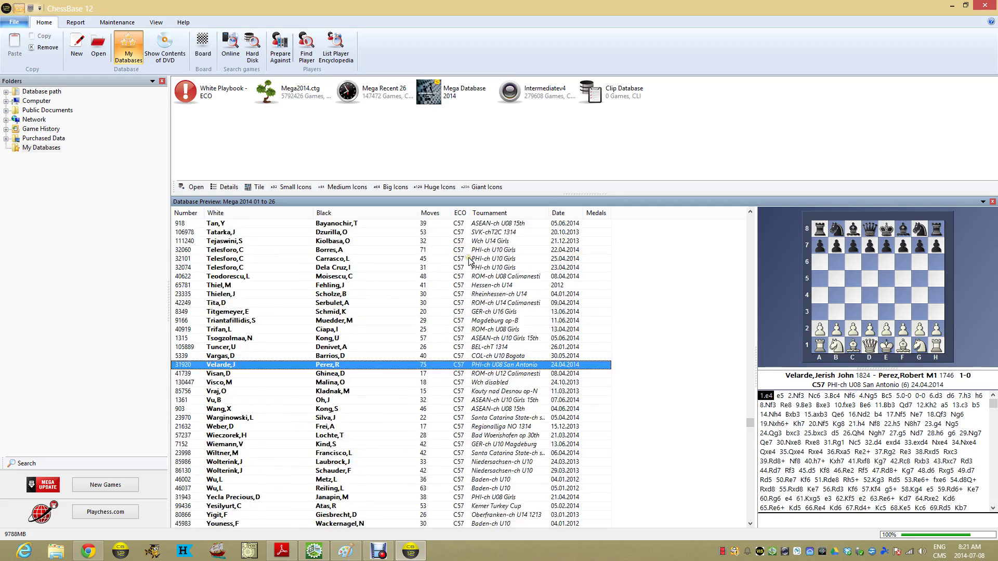
{"action": "scroll", "coordinate": [468, 260], "scroll_direction": "up", "scroll_amount": 20}
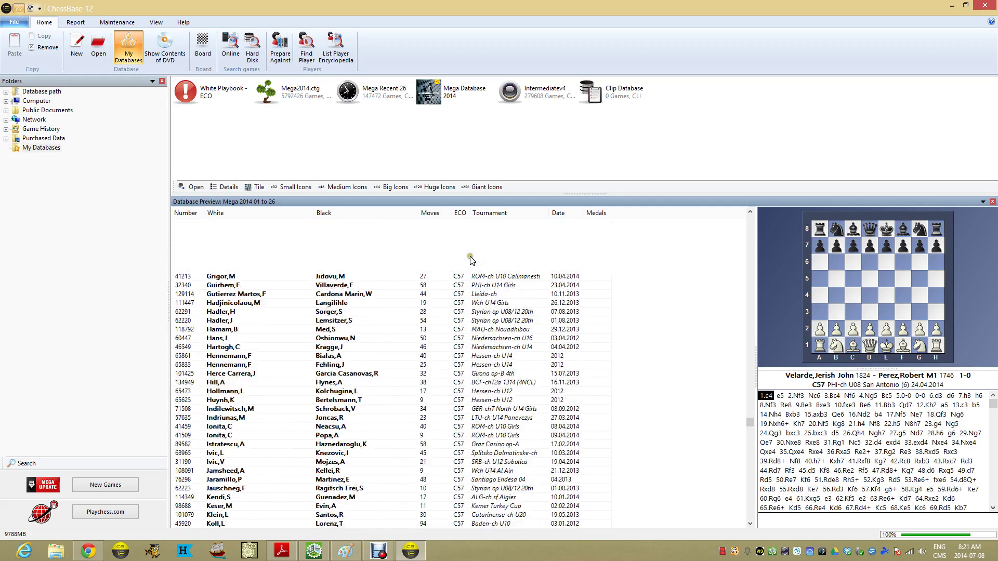
{"action": "scroll", "coordinate": [468, 260], "scroll_direction": "down", "scroll_amount": 6}
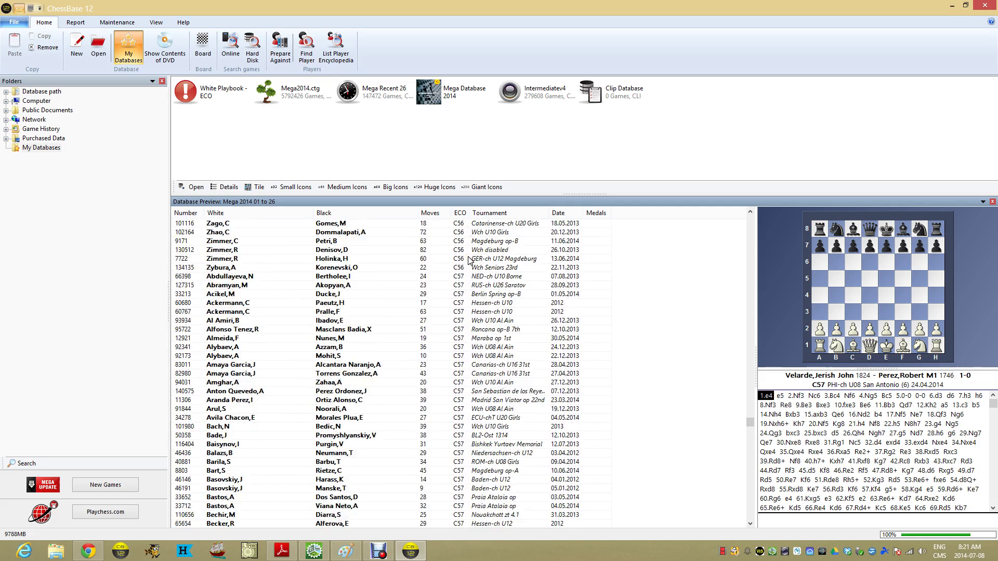
{"action": "left_click", "coordinate": [467, 260]}
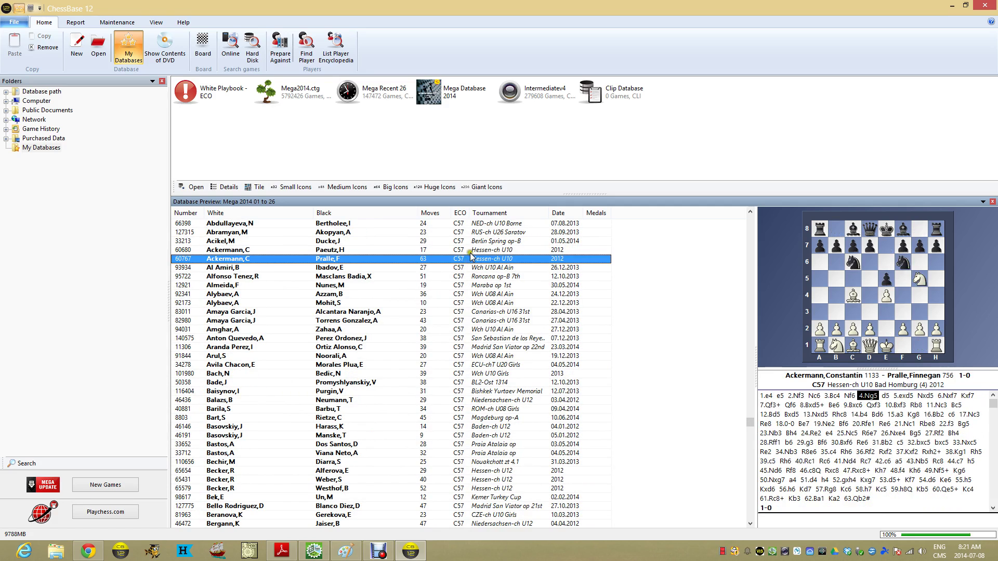
{"action": "left_click", "coordinate": [470, 252]}
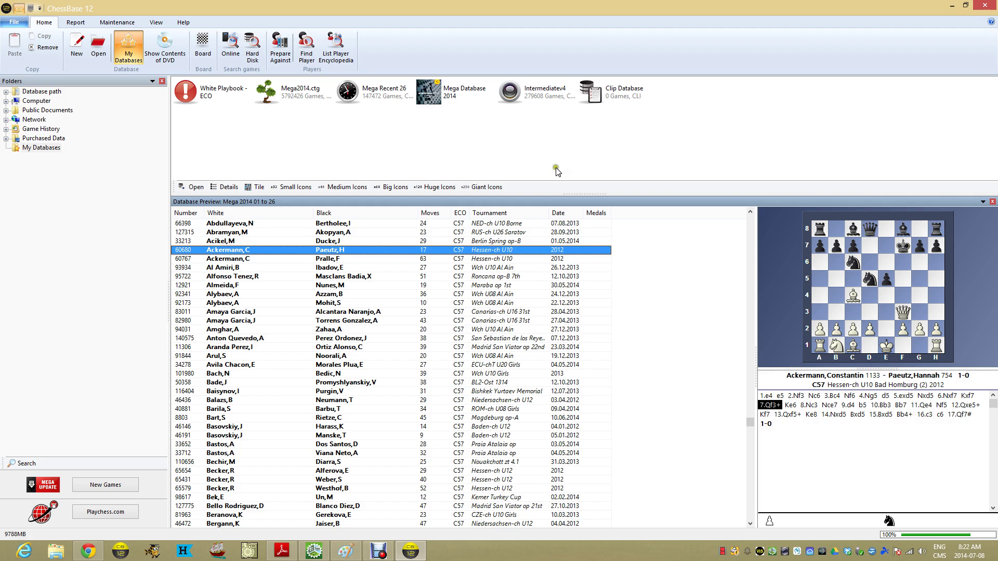
Step: Generate a repertoire report from the Mega Recent 26 database
{"action": "left_click", "coordinate": [395, 95]}
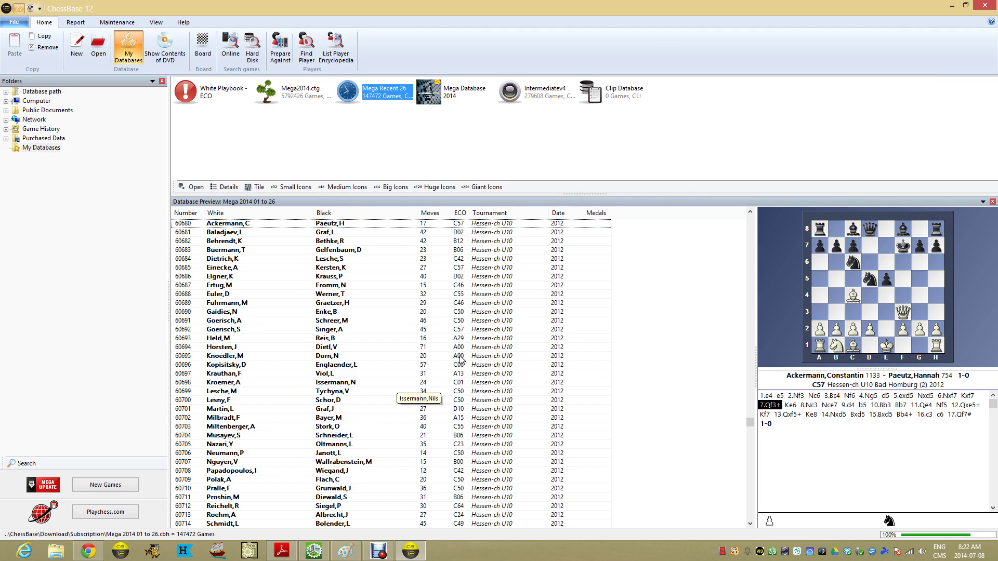
{"action": "left_click", "coordinate": [71, 24]}
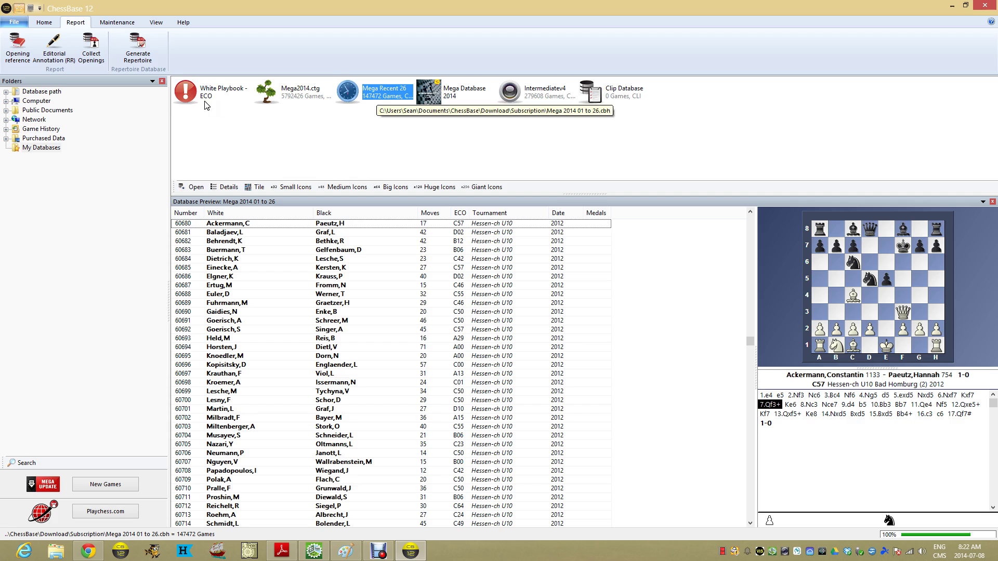
{"action": "left_click", "coordinate": [142, 56]}
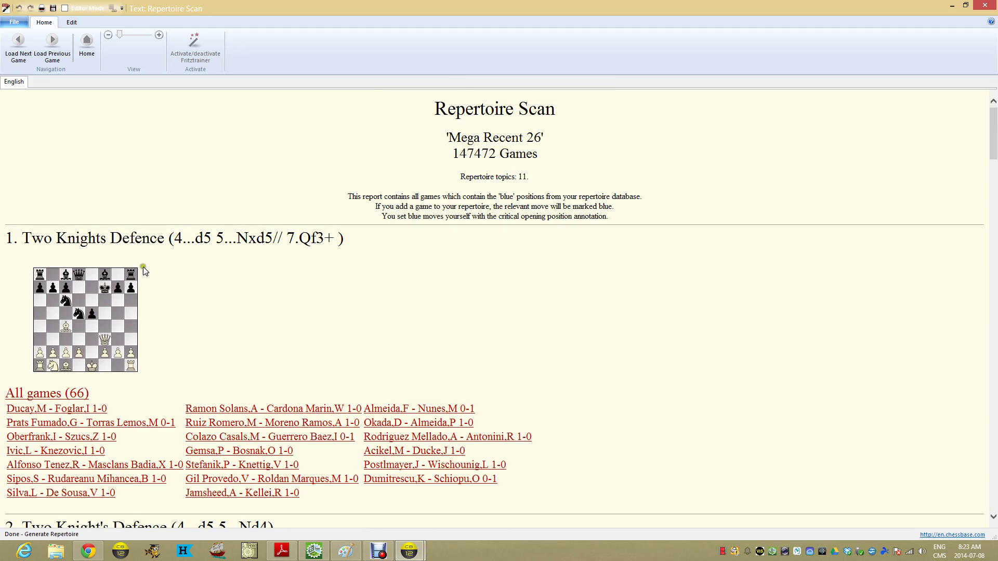
Step: Compare the report's first topic with the White Playbook - ECO game list, and view all games found for that Two Knights Defence line
{"action": "scroll", "coordinate": [143, 267], "scroll_direction": "down", "scroll_amount": 2}
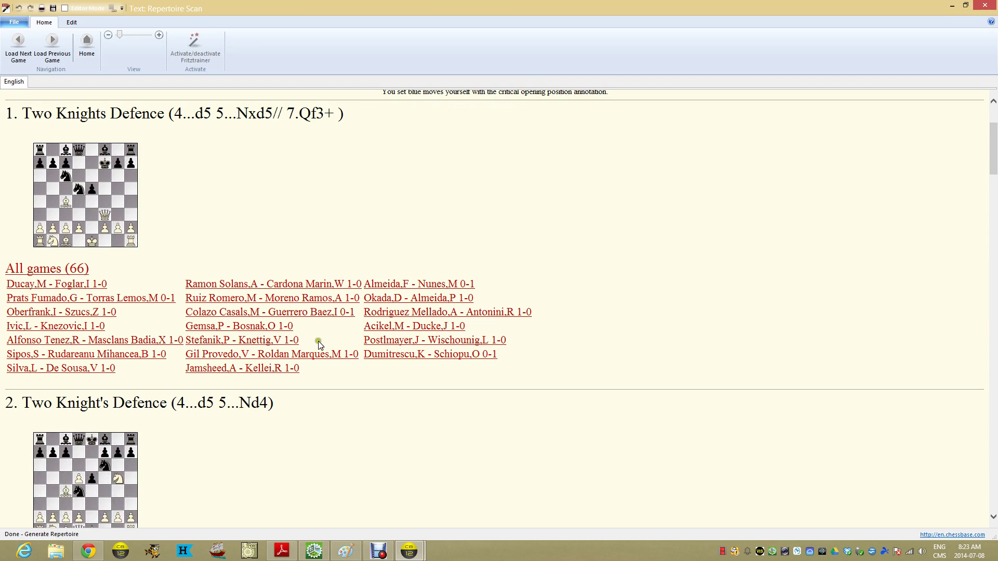
{"action": "mouse_move", "coordinate": [410, 551]}
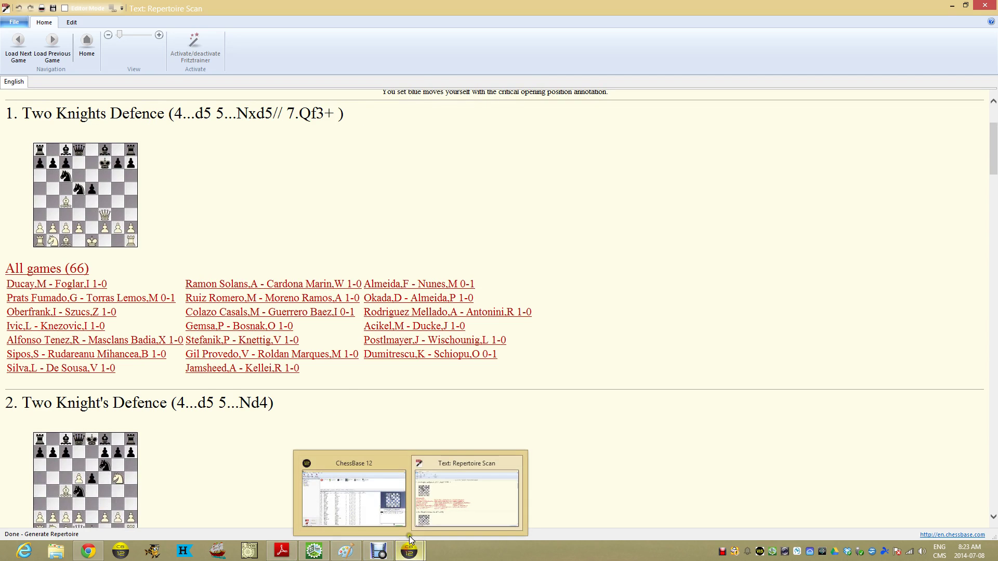
{"action": "left_click", "coordinate": [373, 503]}
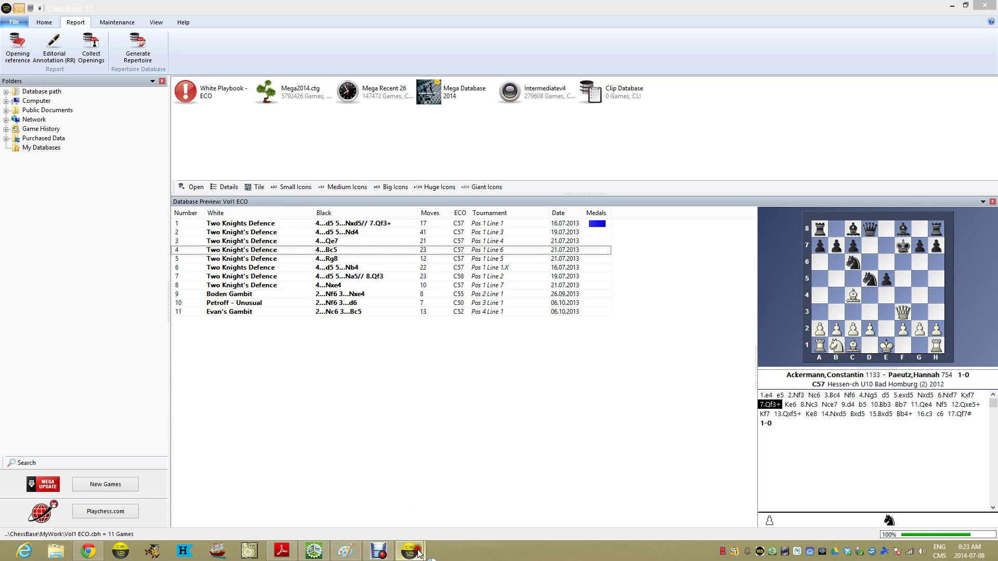
{"action": "left_click", "coordinate": [431, 510]}
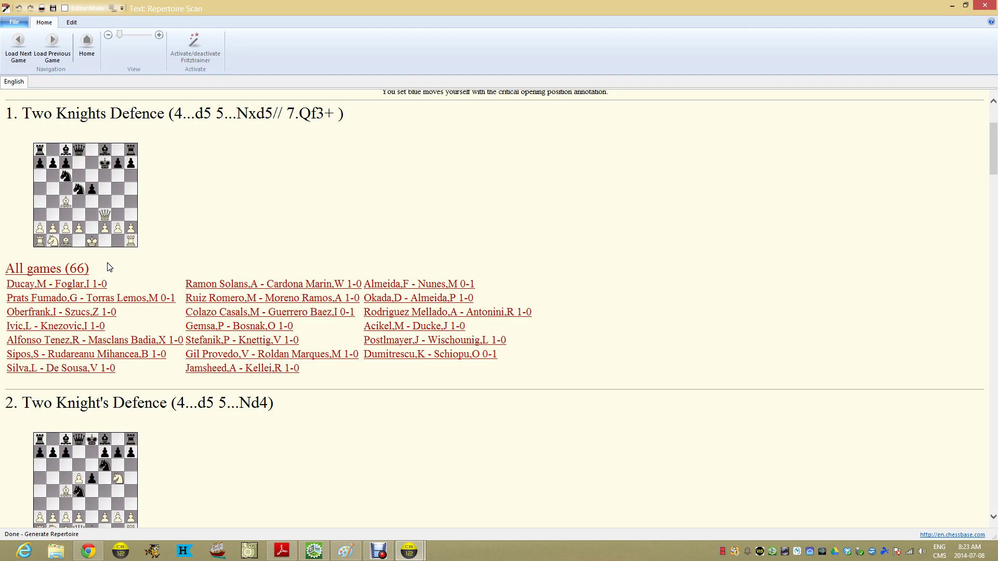
{"action": "left_click", "coordinate": [80, 269]}
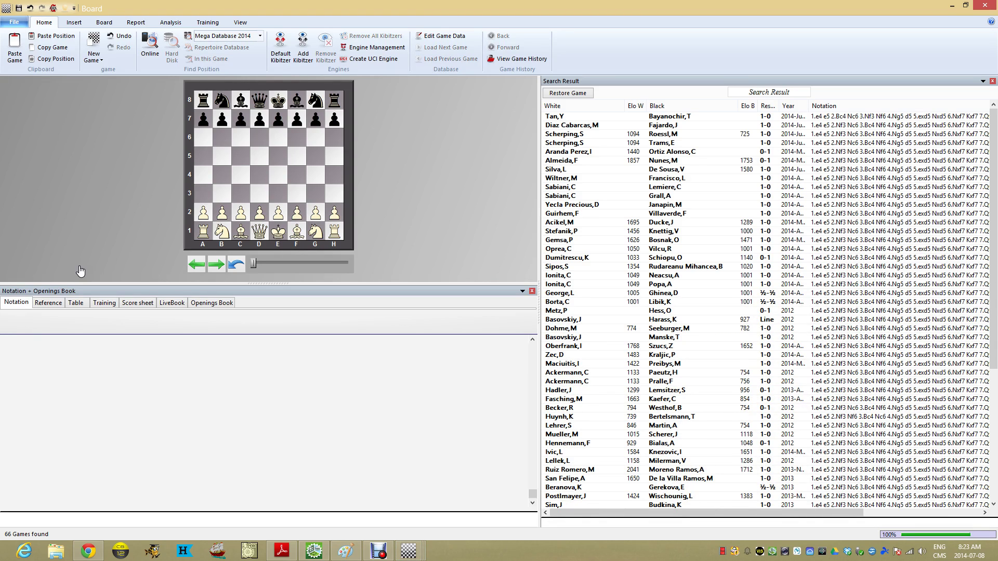
{"action": "left_click", "coordinate": [985, 6]}
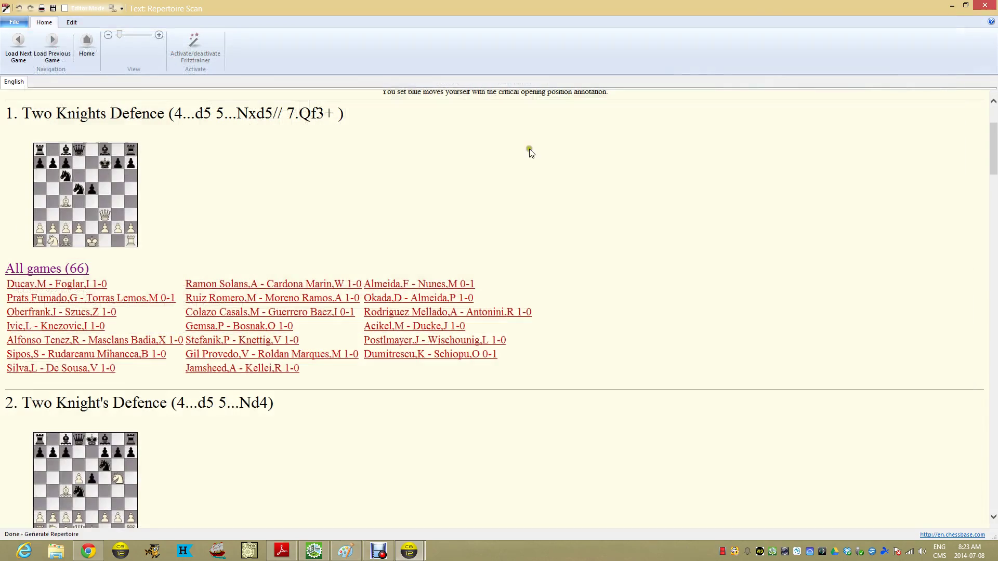
Step: Browse the repertoire report down to topic 11, Evan's Gambit, and view the Yudin - Carlsen game listed there
{"action": "scroll", "coordinate": [280, 287], "scroll_direction": "down", "scroll_amount": 3}
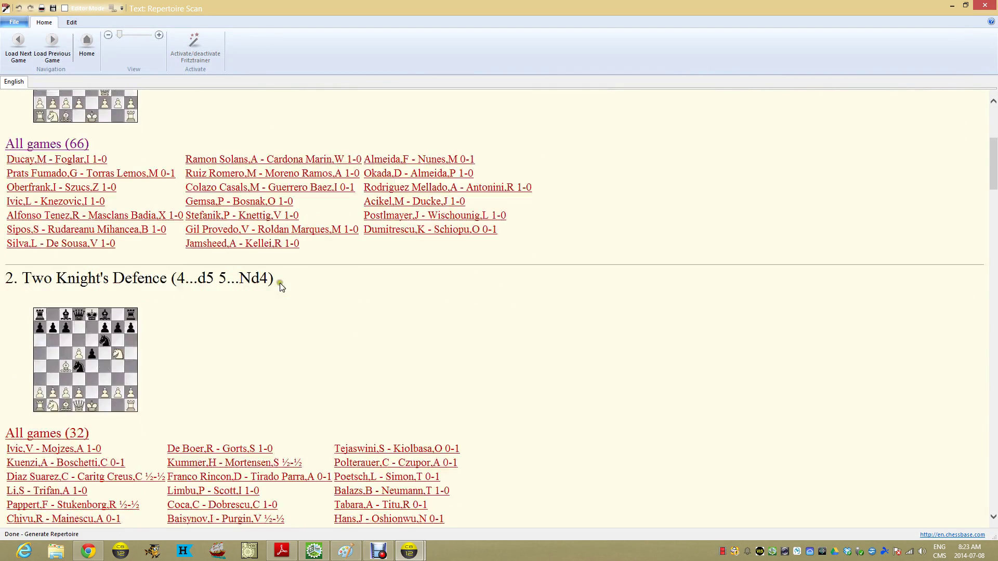
{"action": "scroll", "coordinate": [280, 287], "scroll_direction": "down", "scroll_amount": 1}
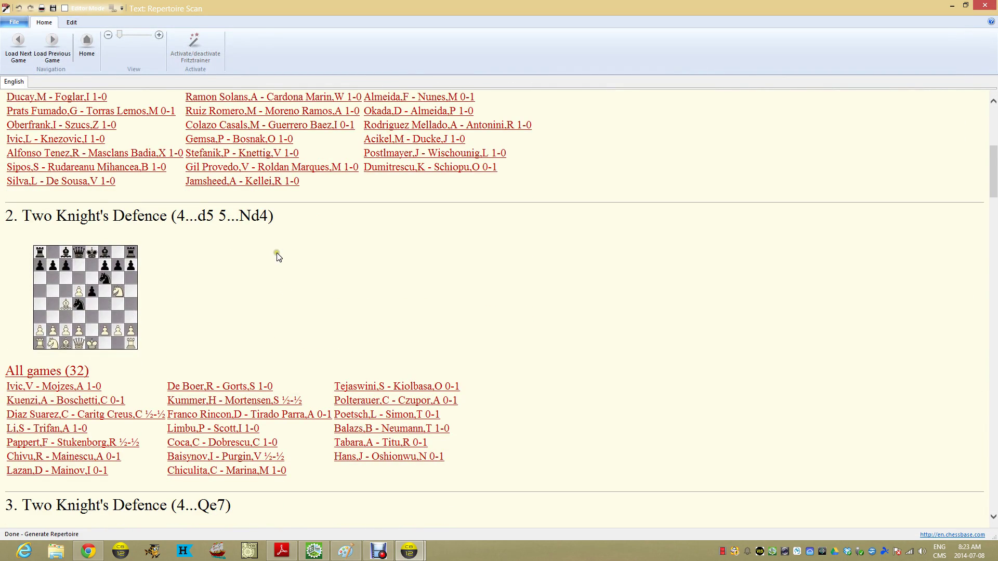
{"action": "scroll", "coordinate": [279, 285], "scroll_direction": "down", "scroll_amount": 2}
{"action": "scroll", "coordinate": [247, 350], "scroll_direction": "down", "scroll_amount": 20}
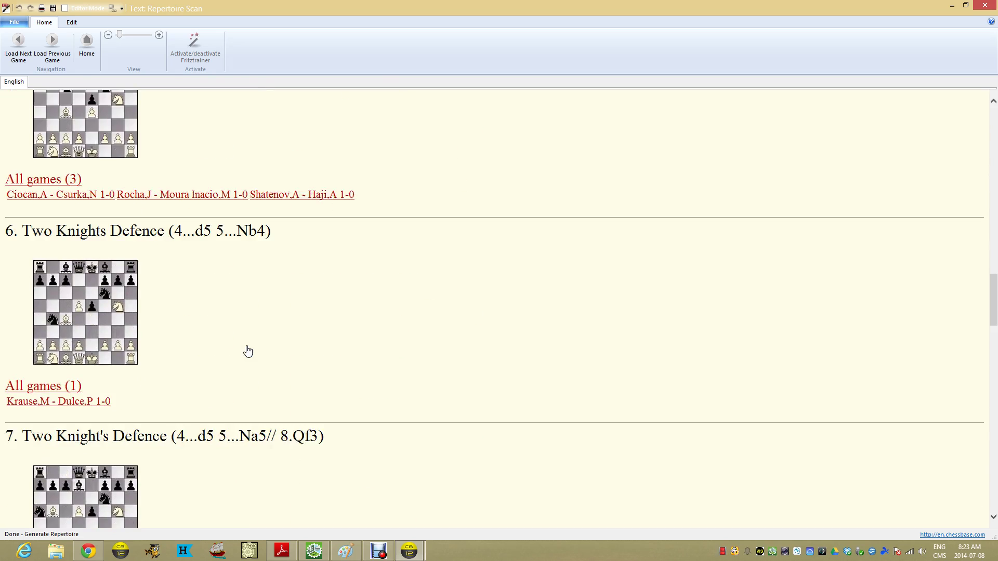
{"action": "scroll", "coordinate": [248, 350], "scroll_direction": "down", "scroll_amount": 20}
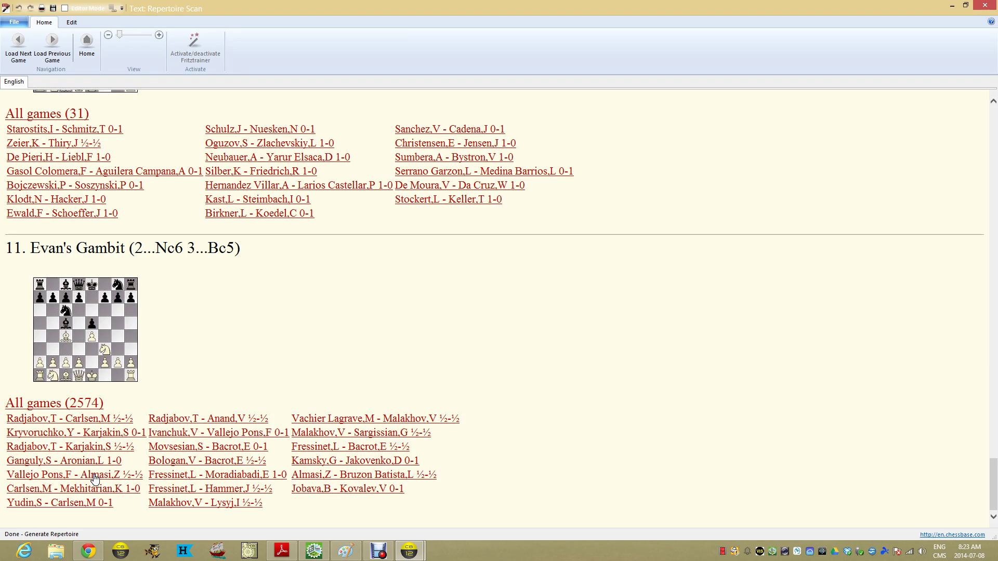
{"action": "left_click", "coordinate": [97, 504]}
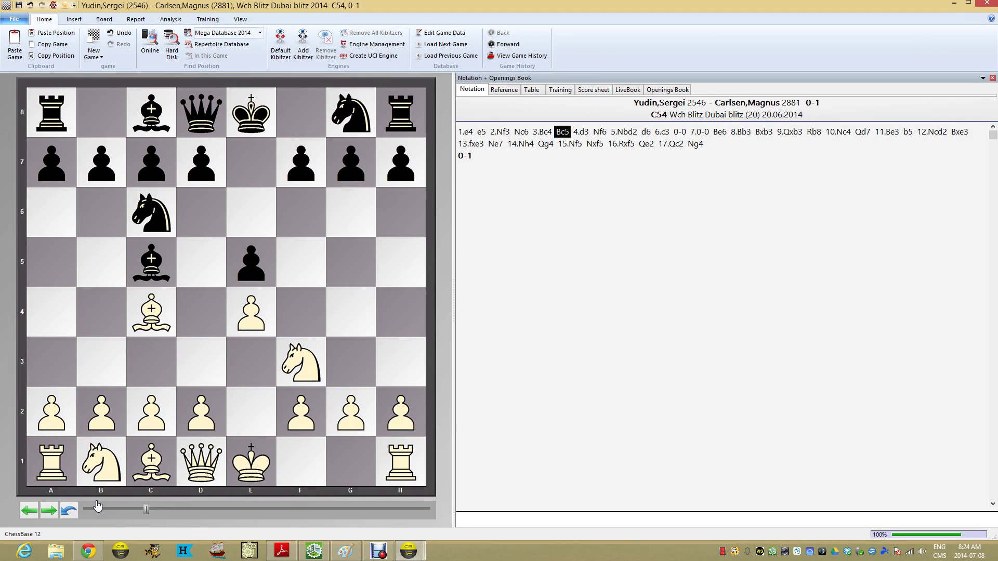
{"action": "left_click", "coordinate": [986, 4]}
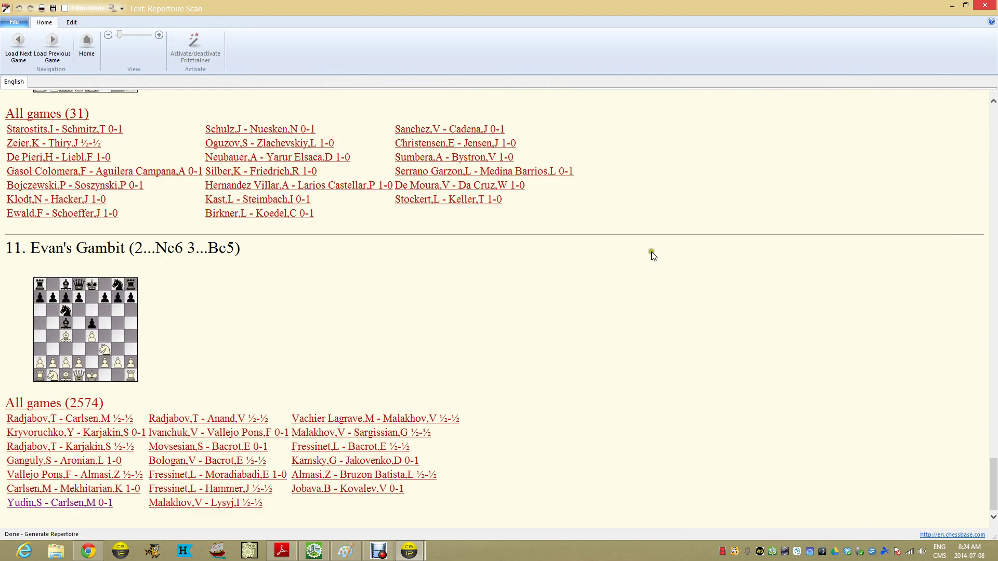
Step: Add the Yudin - Carlsen game to the repertoire from 3...Bc5, merging it with game 11, Evan's Gambit, and close the game
{"action": "left_click", "coordinate": [99, 503]}
{"action": "left_click", "coordinate": [583, 154]}
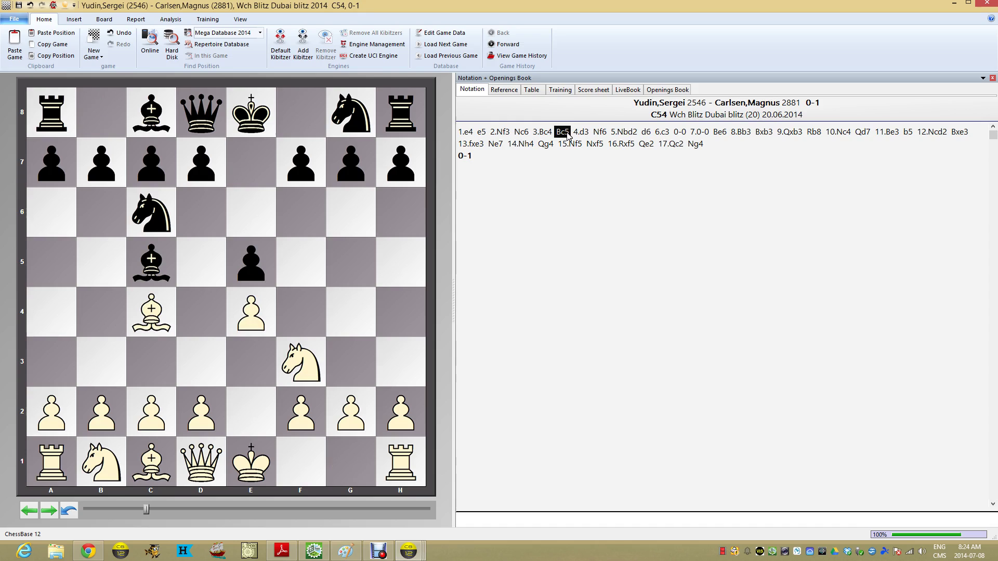
{"action": "right_click", "coordinate": [568, 136]}
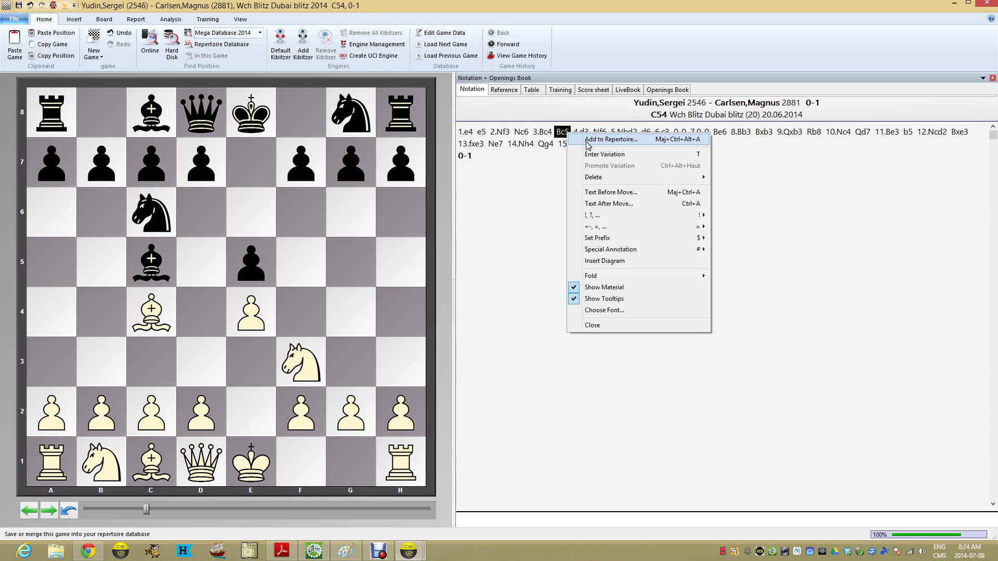
{"action": "left_click", "coordinate": [575, 143]}
{"action": "left_click", "coordinate": [597, 141]}
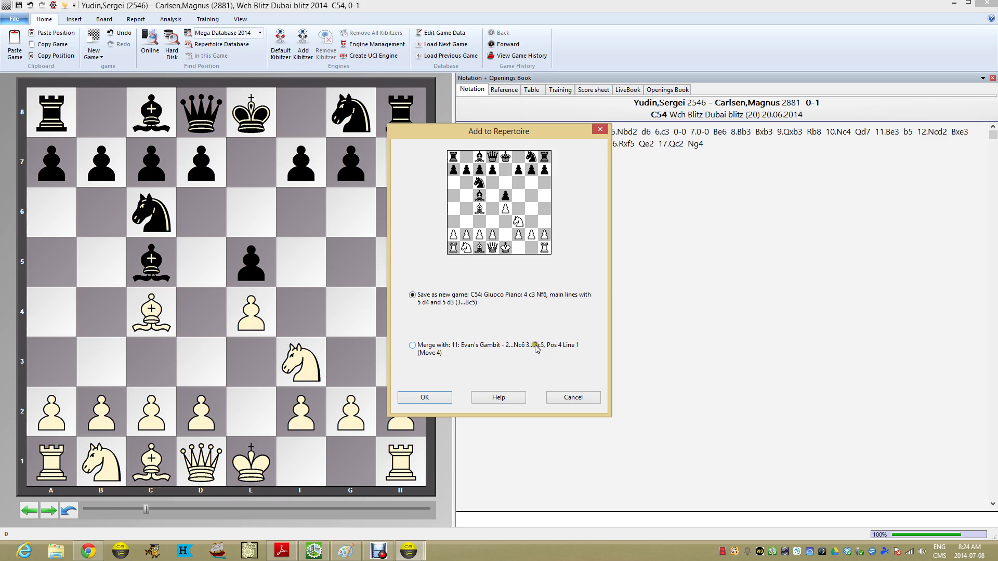
{"action": "left_click", "coordinate": [418, 347]}
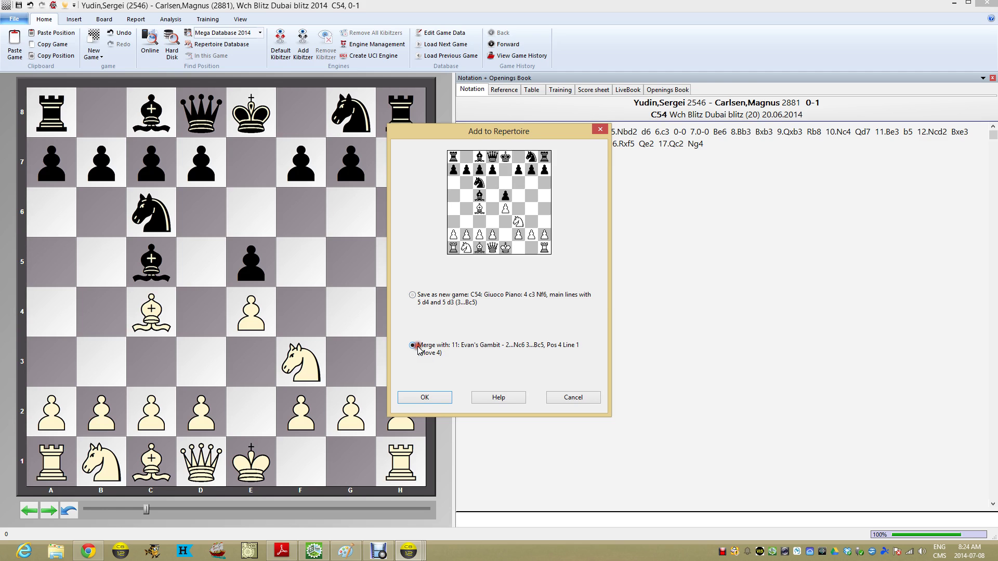
{"action": "left_click", "coordinate": [426, 397]}
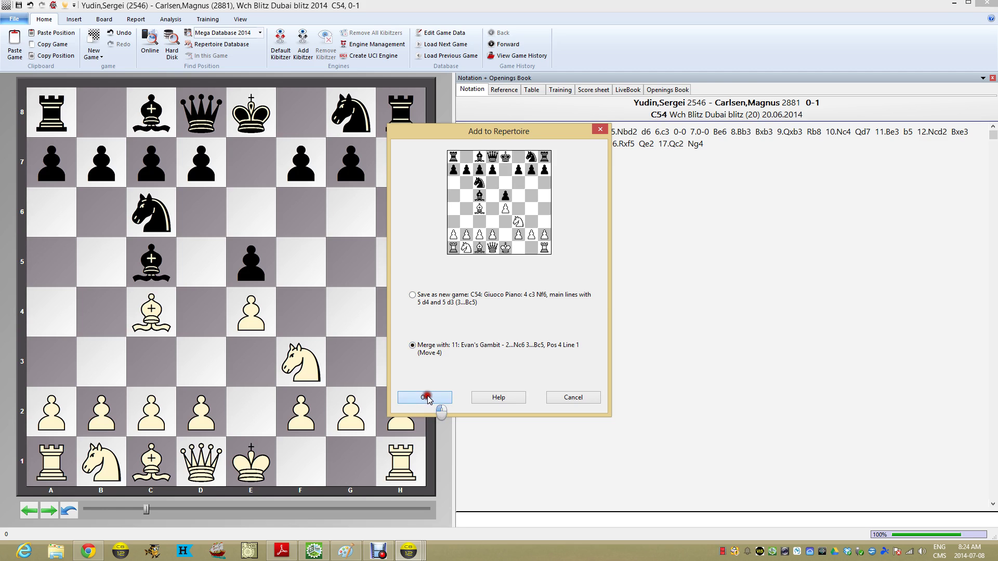
{"action": "left_click", "coordinate": [988, 4]}
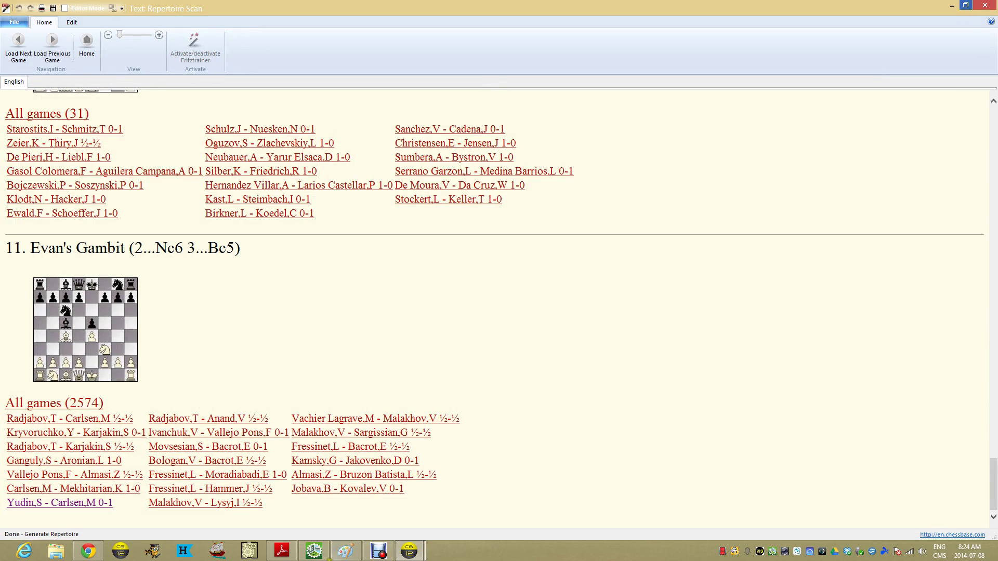
Step: Open the Evan's Gambit game in the White Playbook - ECO database to examine the merged variation
{"action": "mouse_move", "coordinate": [409, 551]}
{"action": "left_click", "coordinate": [374, 509]}
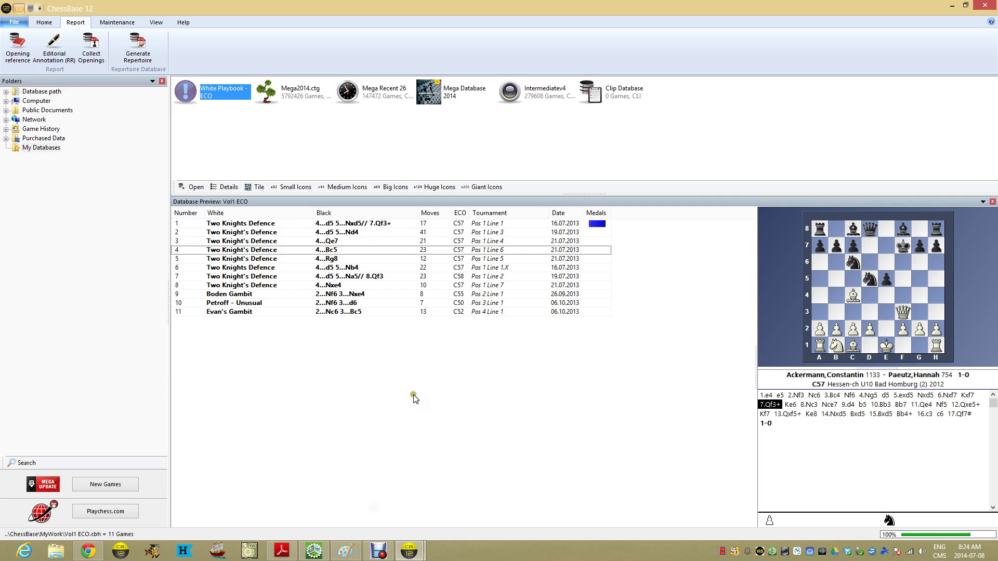
{"action": "double_click", "coordinate": [290, 312]}
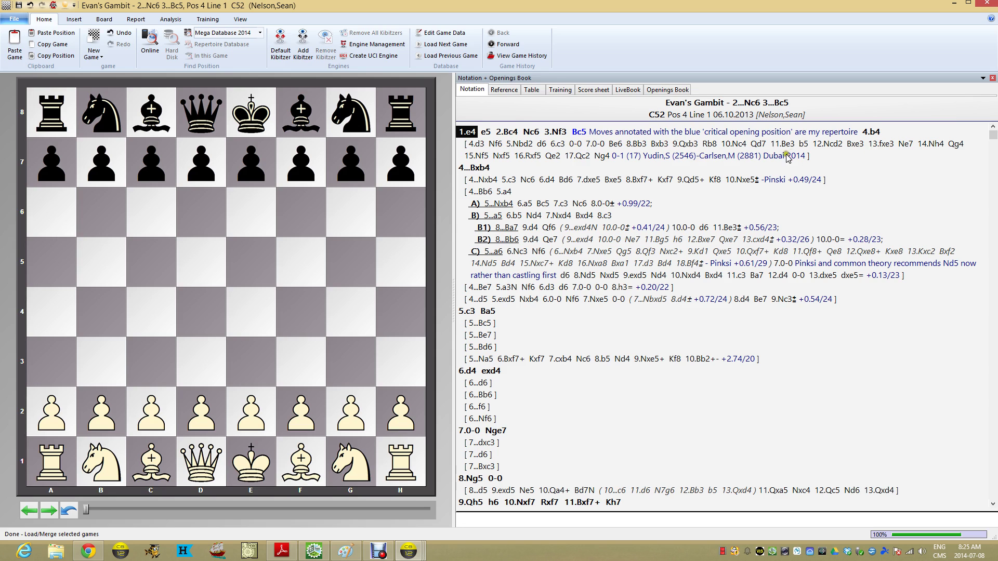
Step: Try deleting the merged 4.d3 variation from the Evan's Gambit game, and close the game without saving
{"action": "left_click", "coordinate": [475, 146]}
{"action": "right_click", "coordinate": [476, 147]}
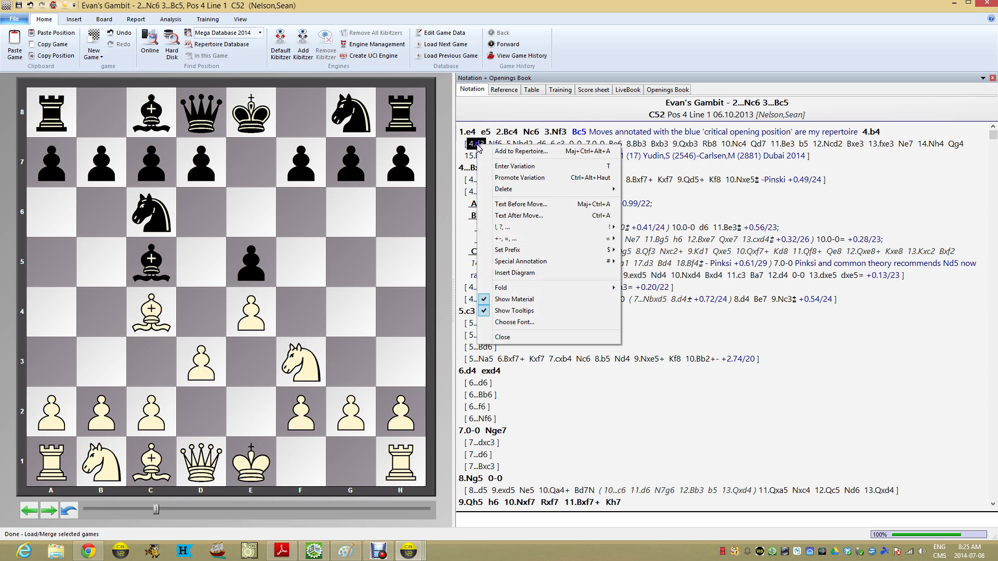
{"action": "mouse_move", "coordinate": [552, 195]}
{"action": "left_click", "coordinate": [650, 190]}
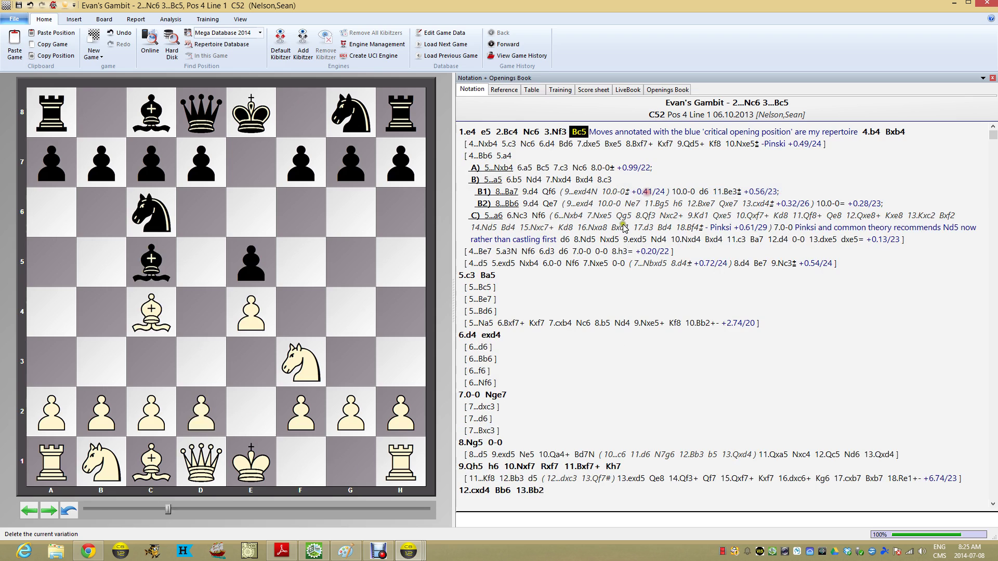
{"action": "left_click", "coordinate": [987, 3]}
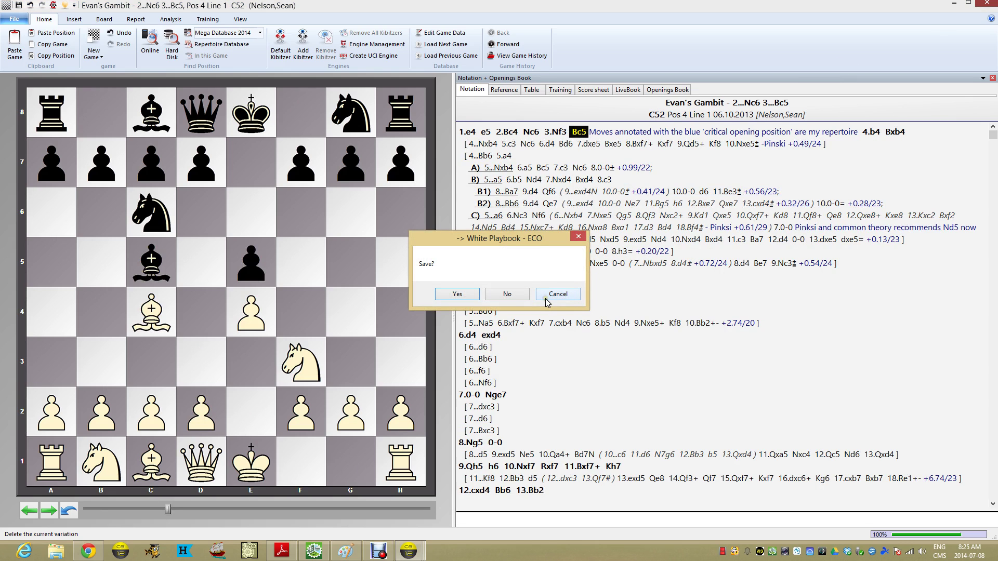
{"action": "left_click", "coordinate": [520, 295]}
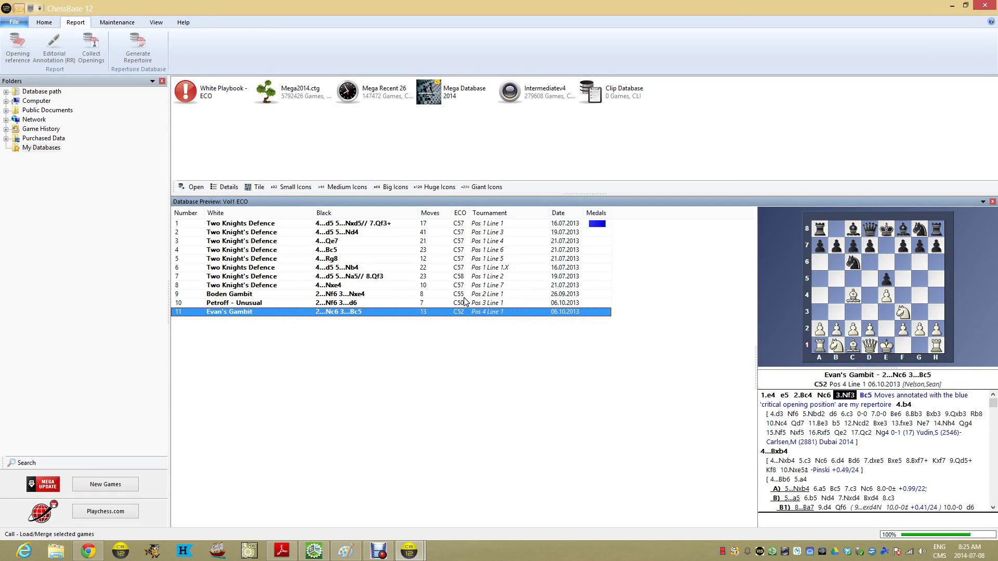
Step: Open game 1 of the White Playbook, examine the special annotation options for 7.Qf3+, and close the game
{"action": "double_click", "coordinate": [374, 225]}
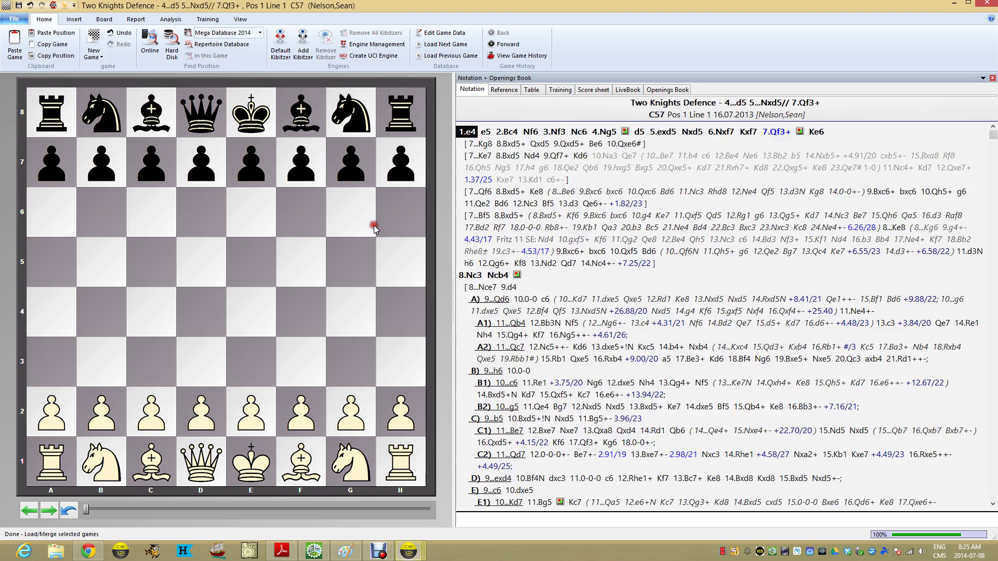
{"action": "right_click", "coordinate": [780, 135]}
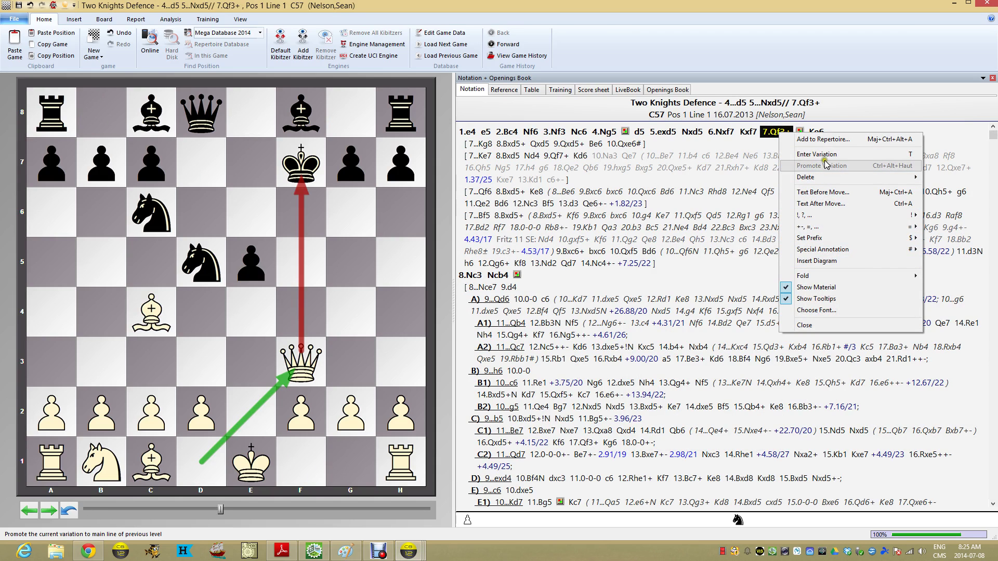
{"action": "mouse_move", "coordinate": [822, 251]}
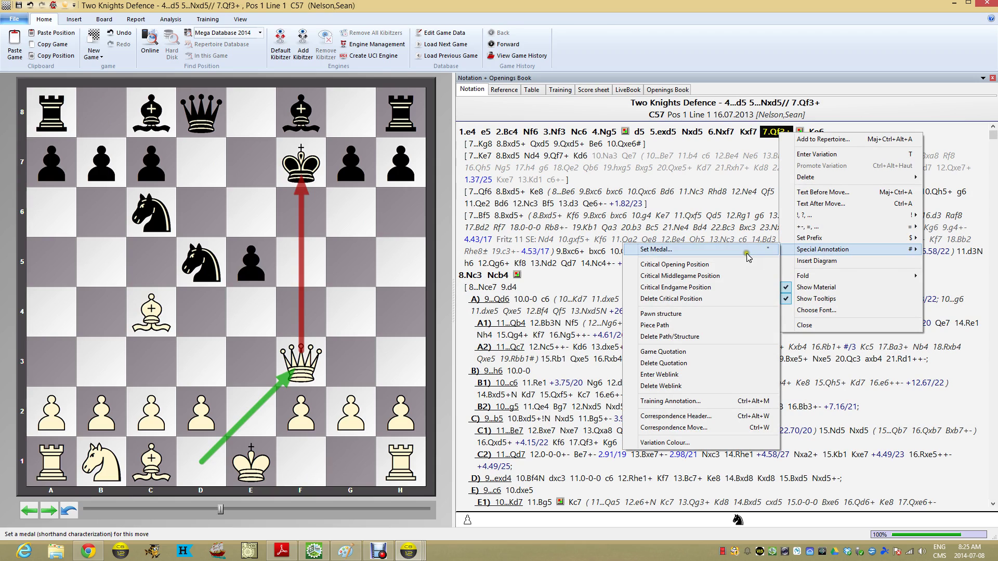
{"action": "left_click", "coordinate": [772, 18]}
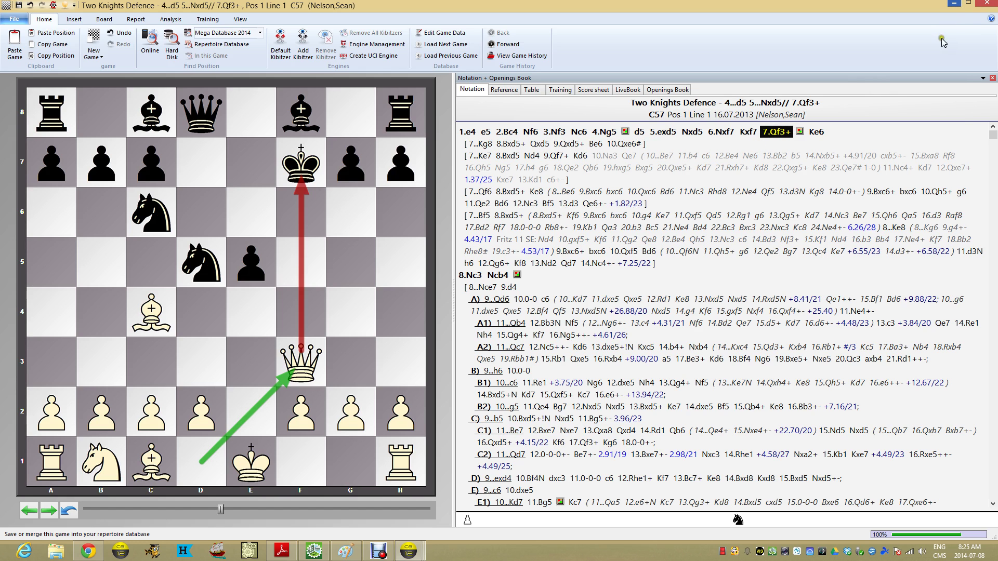
{"action": "left_click", "coordinate": [988, 5]}
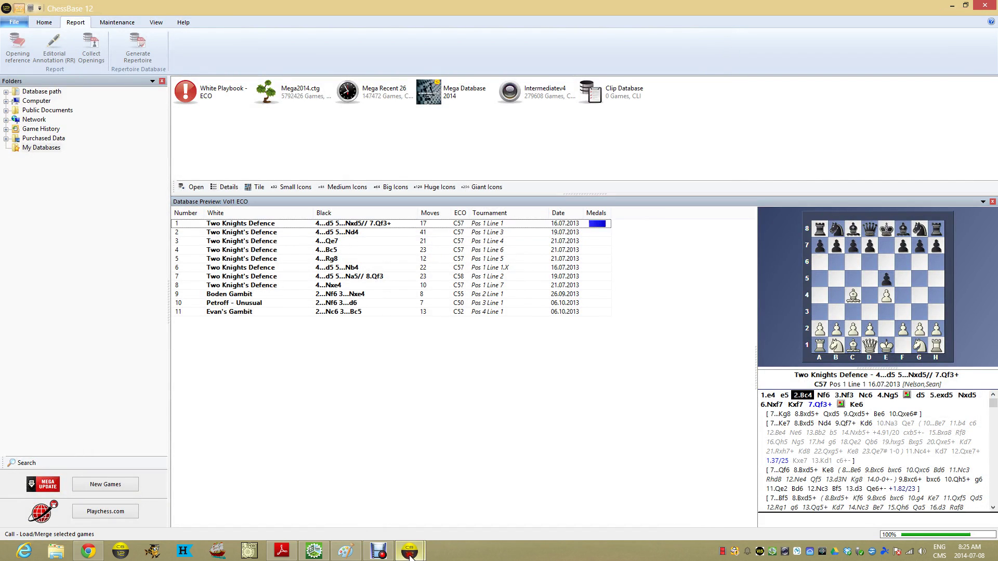
Step: Return to the Repertoire Scan report and browse back up through the Two Knight's Defence topics to topic 2
{"action": "mouse_move", "coordinate": [409, 551]}
{"action": "left_click", "coordinate": [443, 523]}
{"action": "scroll", "coordinate": [186, 230], "scroll_direction": "up", "scroll_amount": 15}
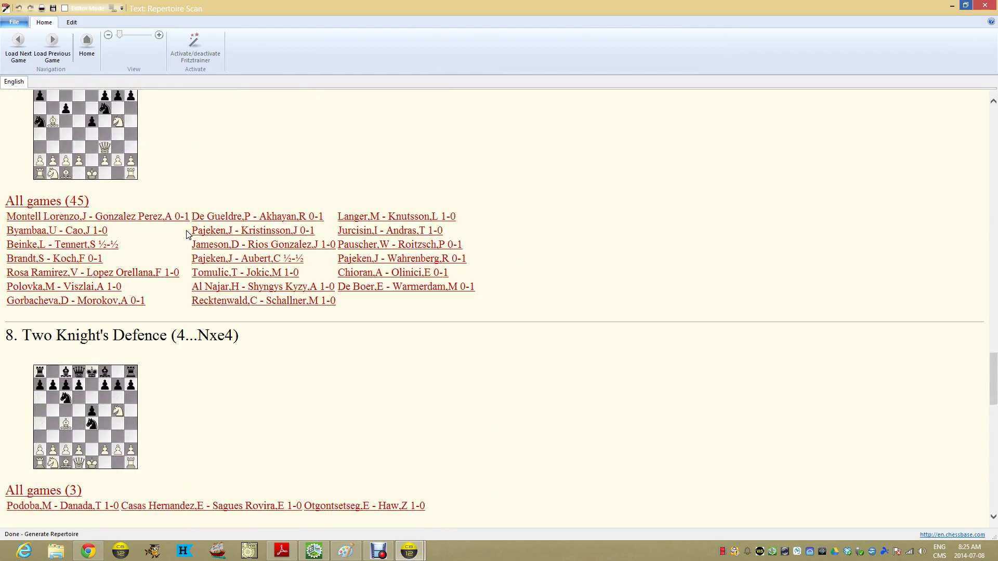
{"action": "scroll", "coordinate": [188, 235], "scroll_direction": "down", "scroll_amount": 7}
{"action": "scroll", "coordinate": [188, 234], "scroll_direction": "up", "scroll_amount": 8}
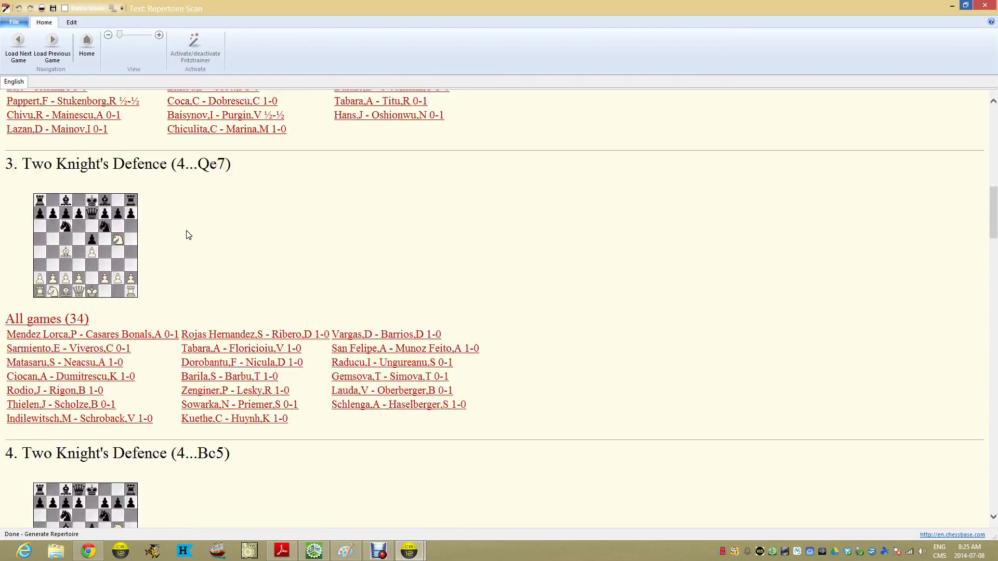
{"action": "scroll", "coordinate": [188, 235], "scroll_direction": "down", "scroll_amount": 5}
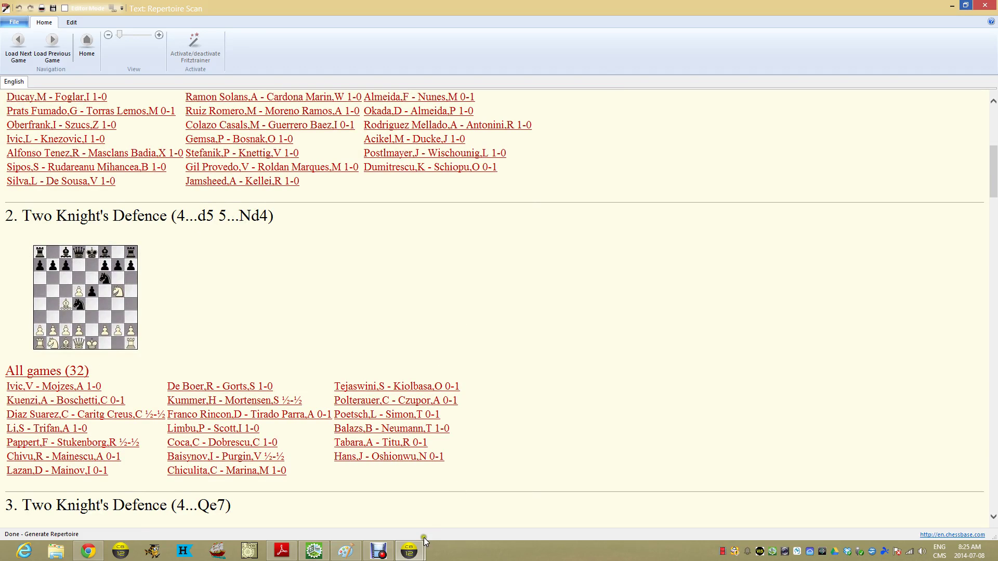
Step: Open the White Playbook's 4...d5 5...Nd4 game and compare it with topic 2 of the Repertoire Scan report
{"action": "mouse_move", "coordinate": [410, 550]}
{"action": "left_click", "coordinate": [363, 500]}
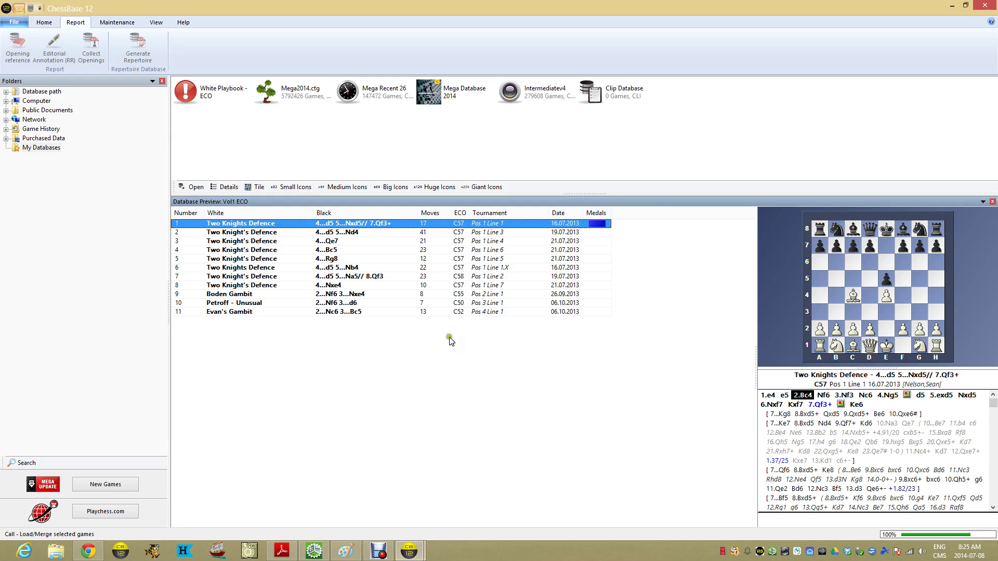
{"action": "double_click", "coordinate": [366, 233]}
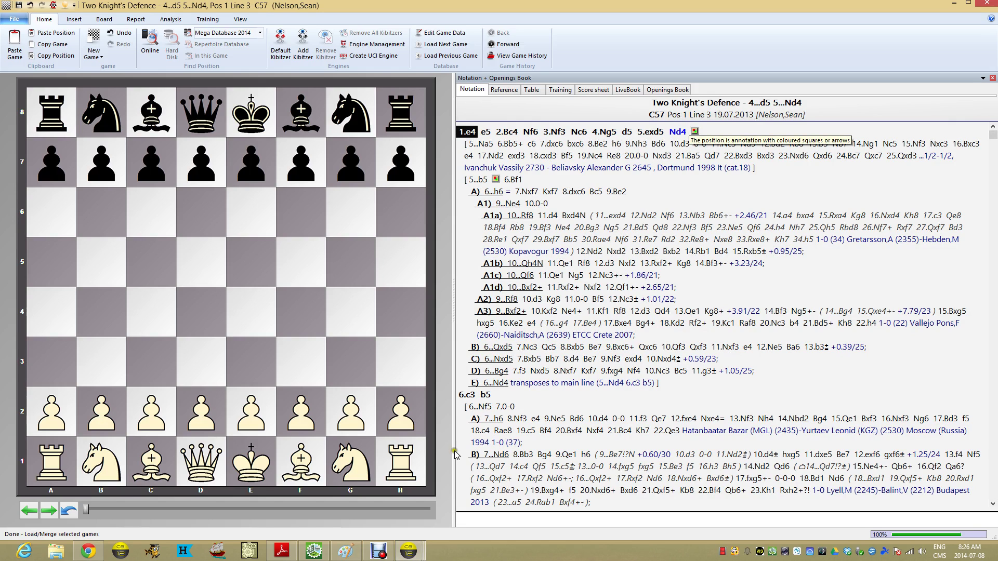
{"action": "mouse_move", "coordinate": [410, 551]}
{"action": "left_click", "coordinate": [408, 502]}
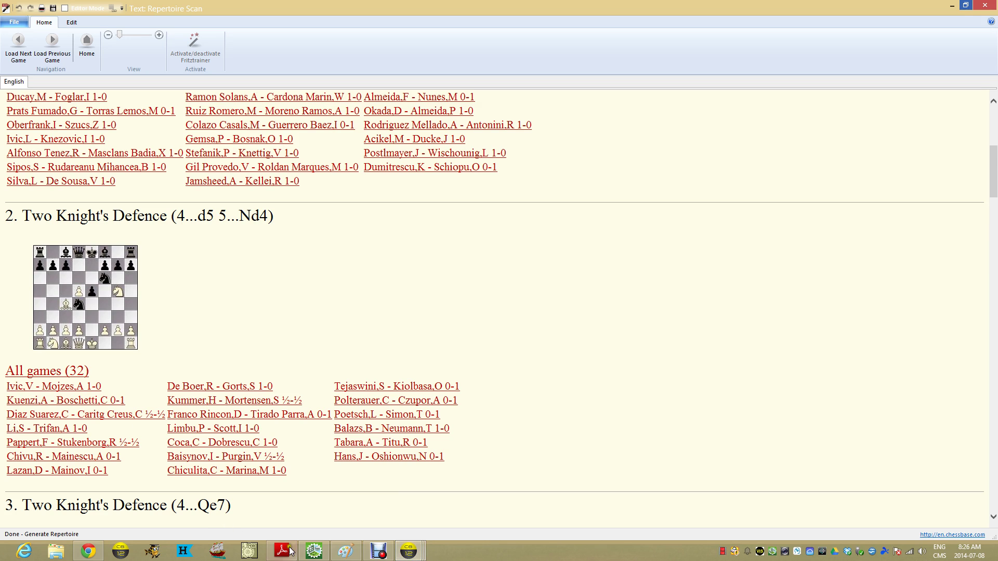
Step: Preview the Mega Recent 26 game list in the main database window, and return to the Repertoire Scan report
{"action": "mouse_move", "coordinate": [415, 552]}
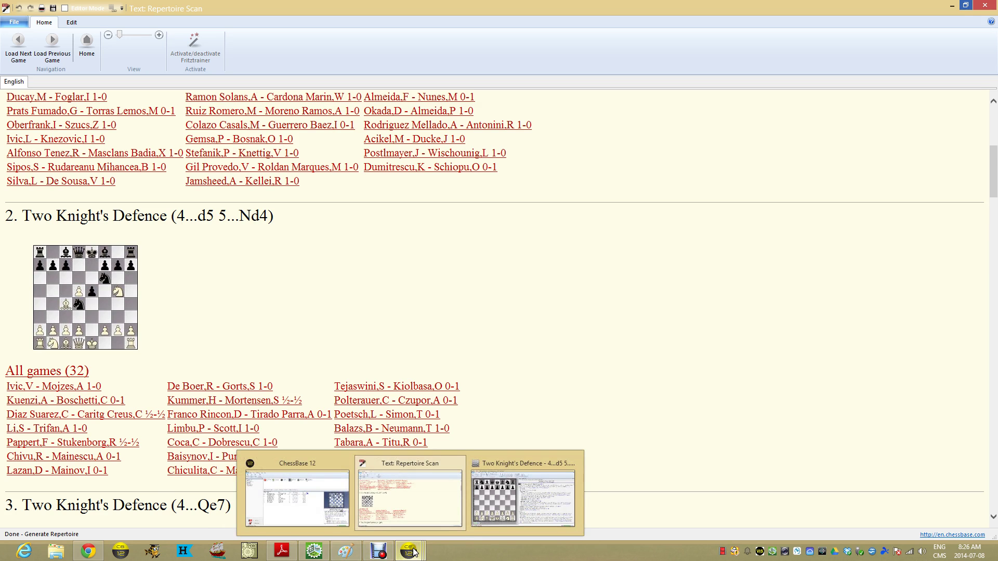
{"action": "mouse_move", "coordinate": [329, 524]}
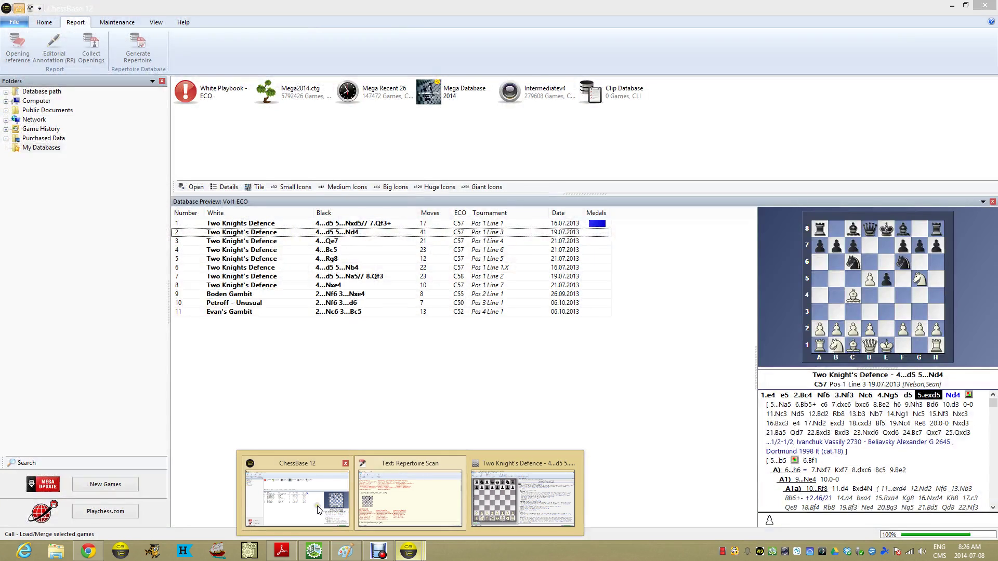
{"action": "left_click", "coordinate": [312, 499]}
{"action": "left_click", "coordinate": [352, 100]}
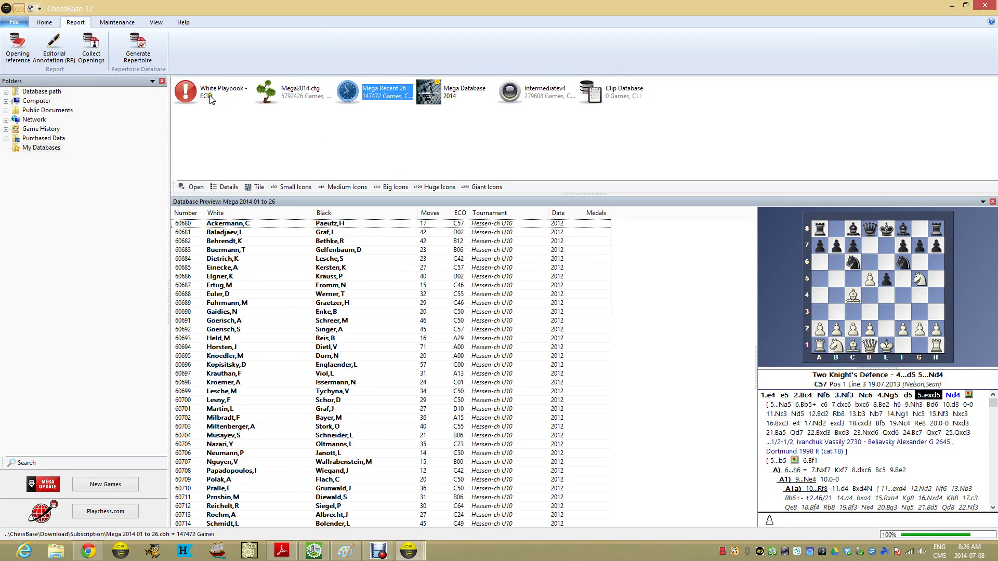
{"action": "left_click", "coordinate": [410, 553]}
{"action": "left_click", "coordinate": [464, 507]}
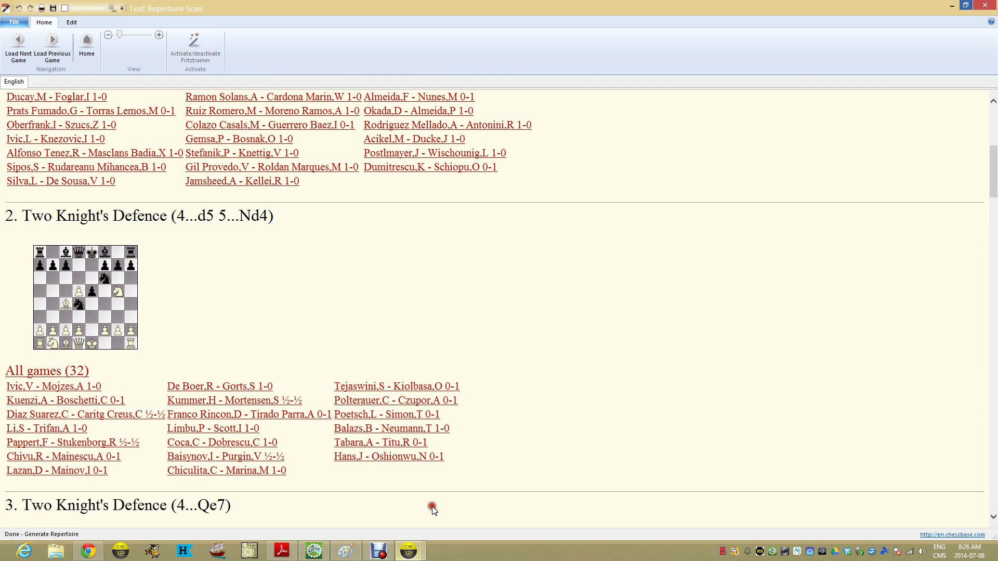
Step: Open the last middle-column game under the report's first topic, and view the repertoire game matching its position after 7.Qf3+
{"action": "left_click", "coordinate": [285, 181]}
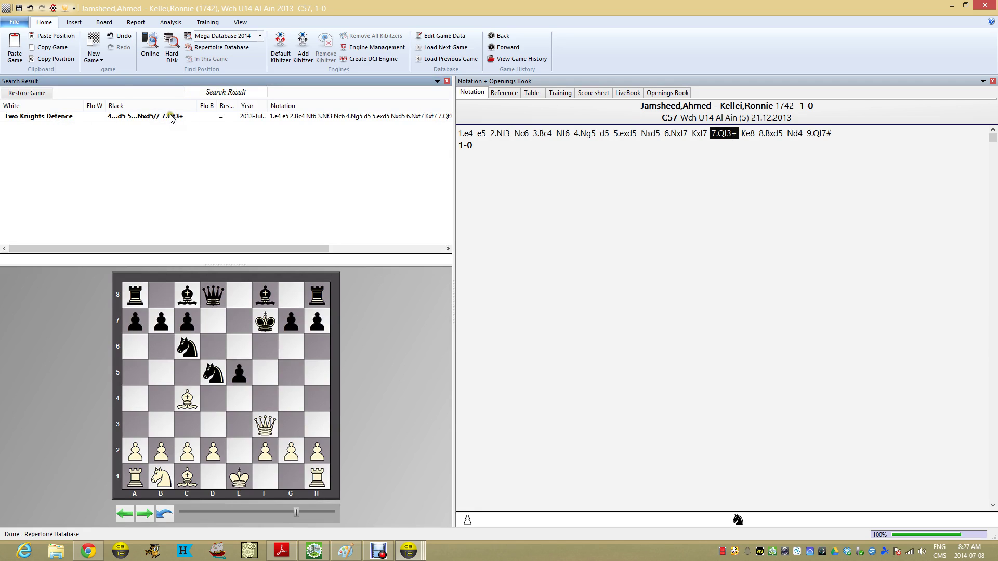
{"action": "double_click", "coordinate": [253, 118]}
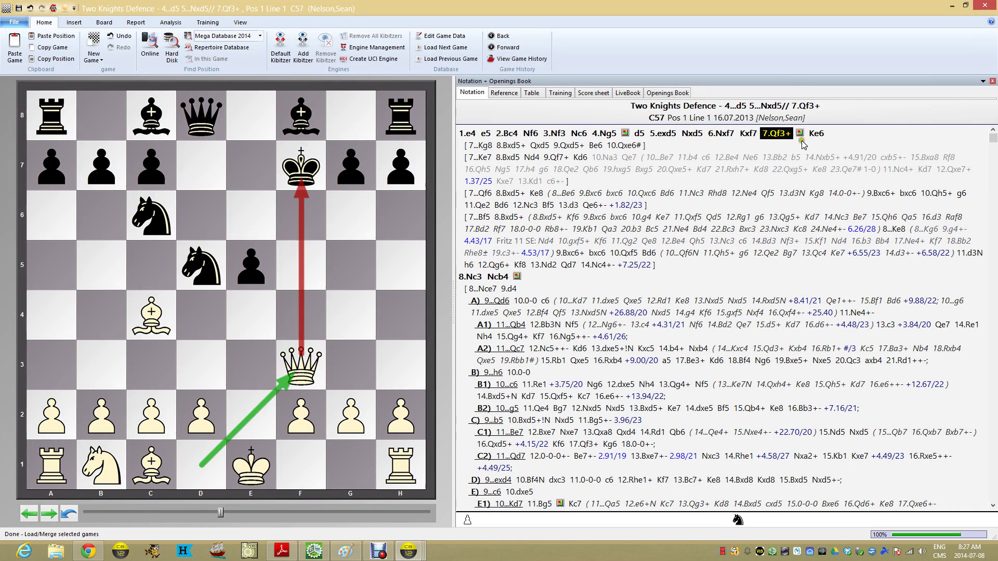
{"action": "left_click", "coordinate": [963, 8]}
Step: Close the game opened from the report and the Repertoire Scan report itself
{"action": "left_click", "coordinate": [22, 93]}
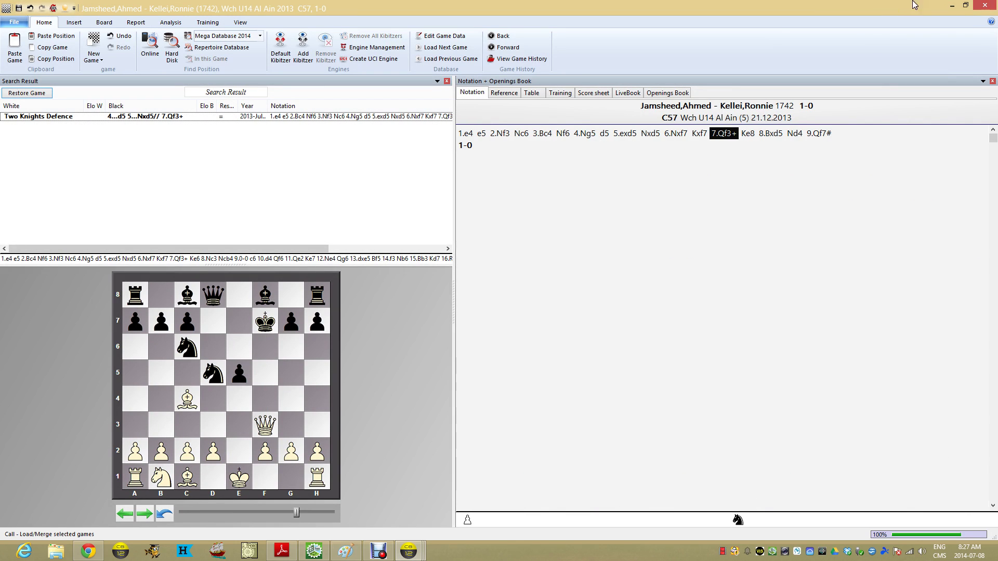
{"action": "left_click", "coordinate": [991, 5]}
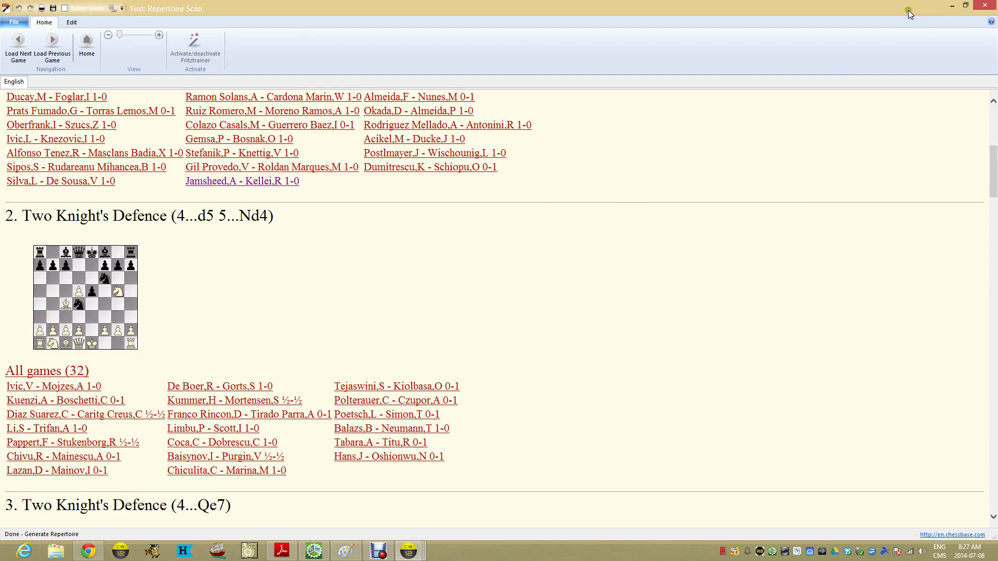
{"action": "left_click", "coordinate": [985, 5]}
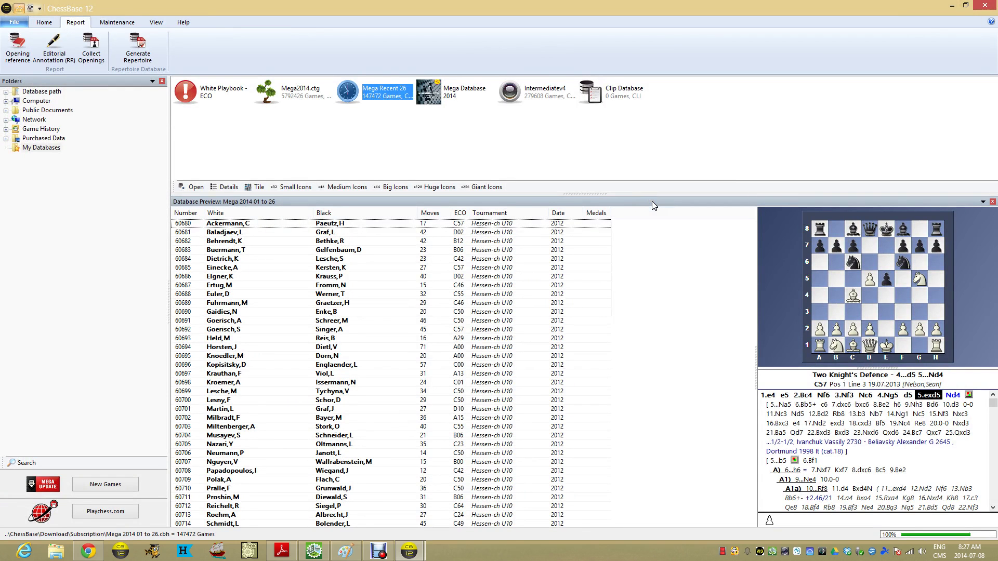